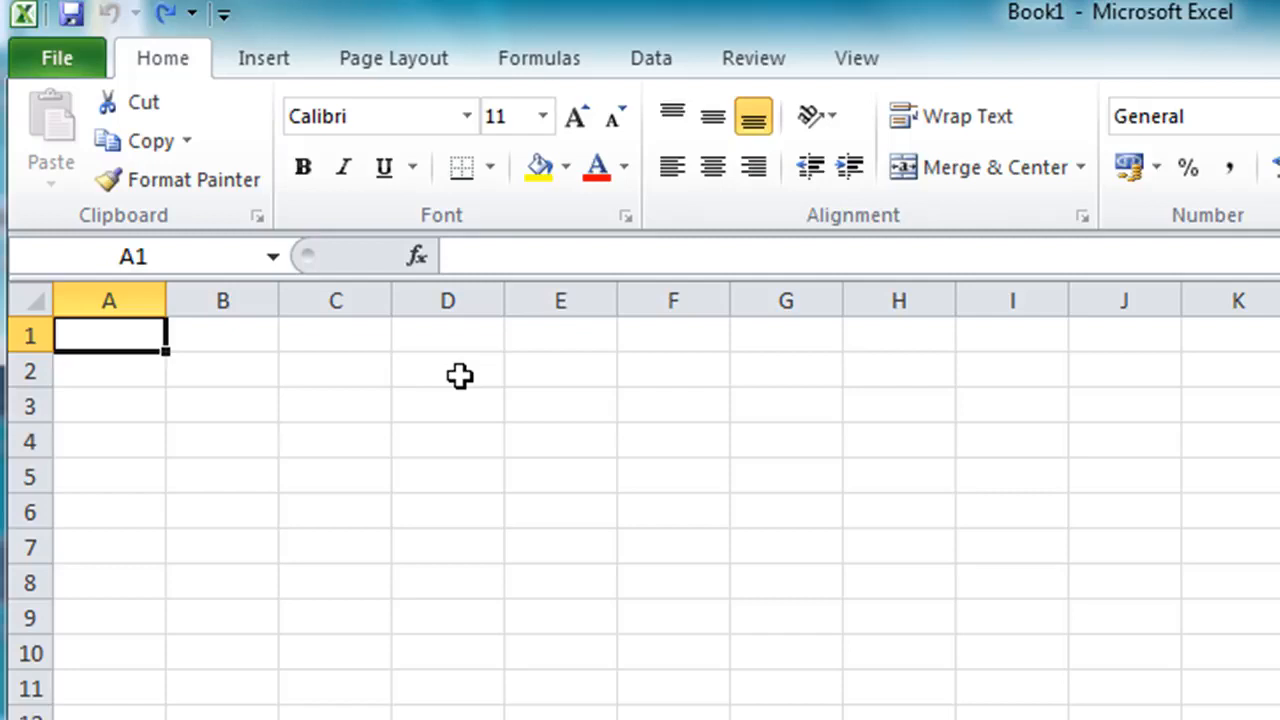
# Enter the title "ABC Doughnuts Limited - Best Sellers" in cell A1
pyautogui.write('A')
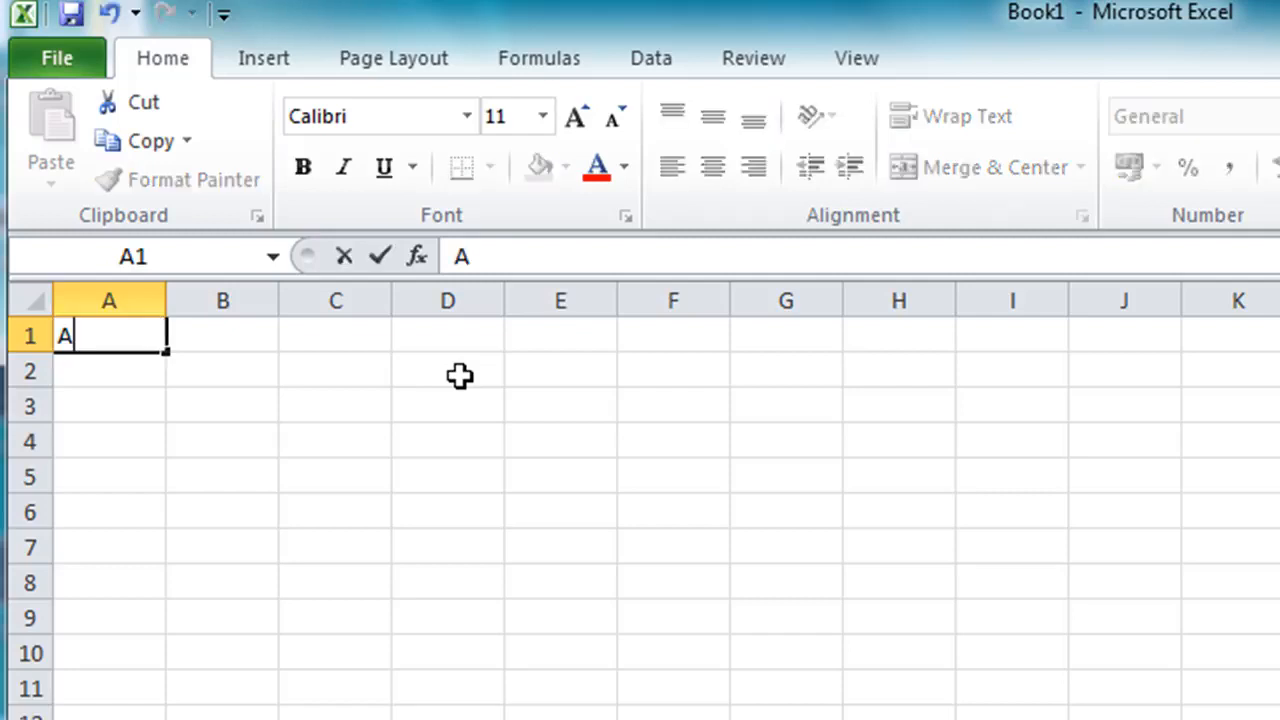
pyautogui.write('BC Doughnuts')
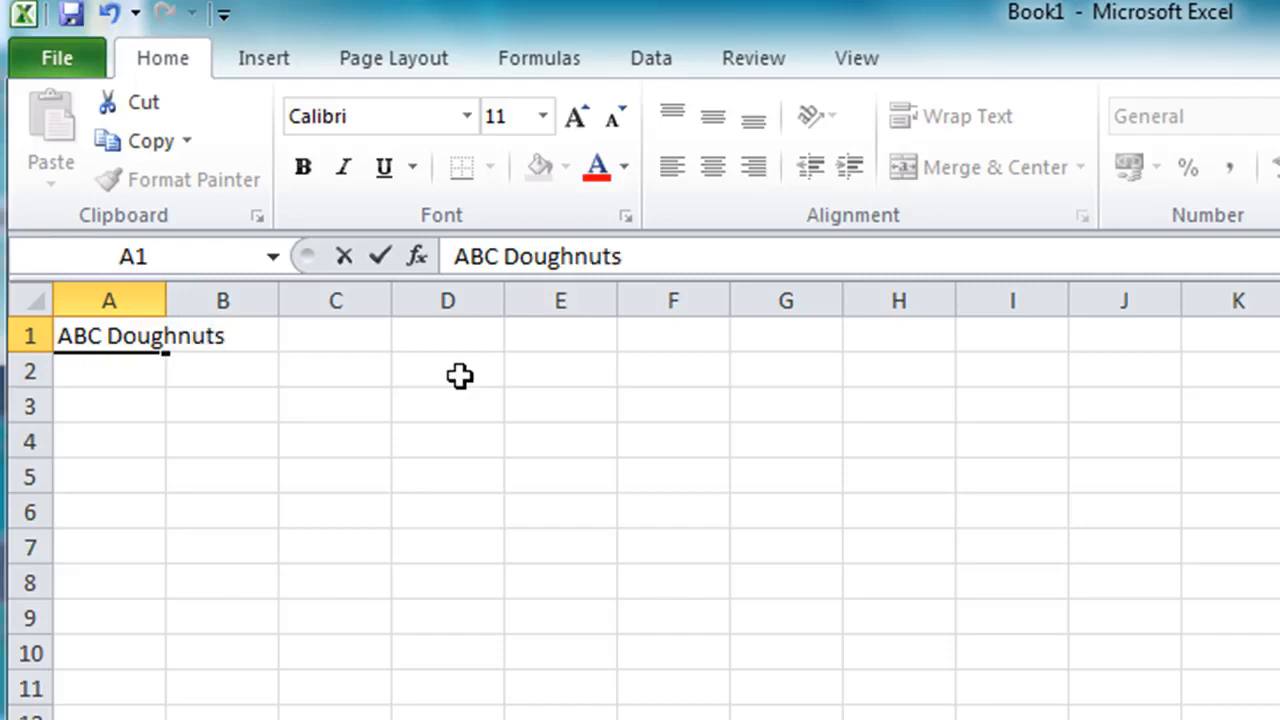
pyautogui.write(' Limite')
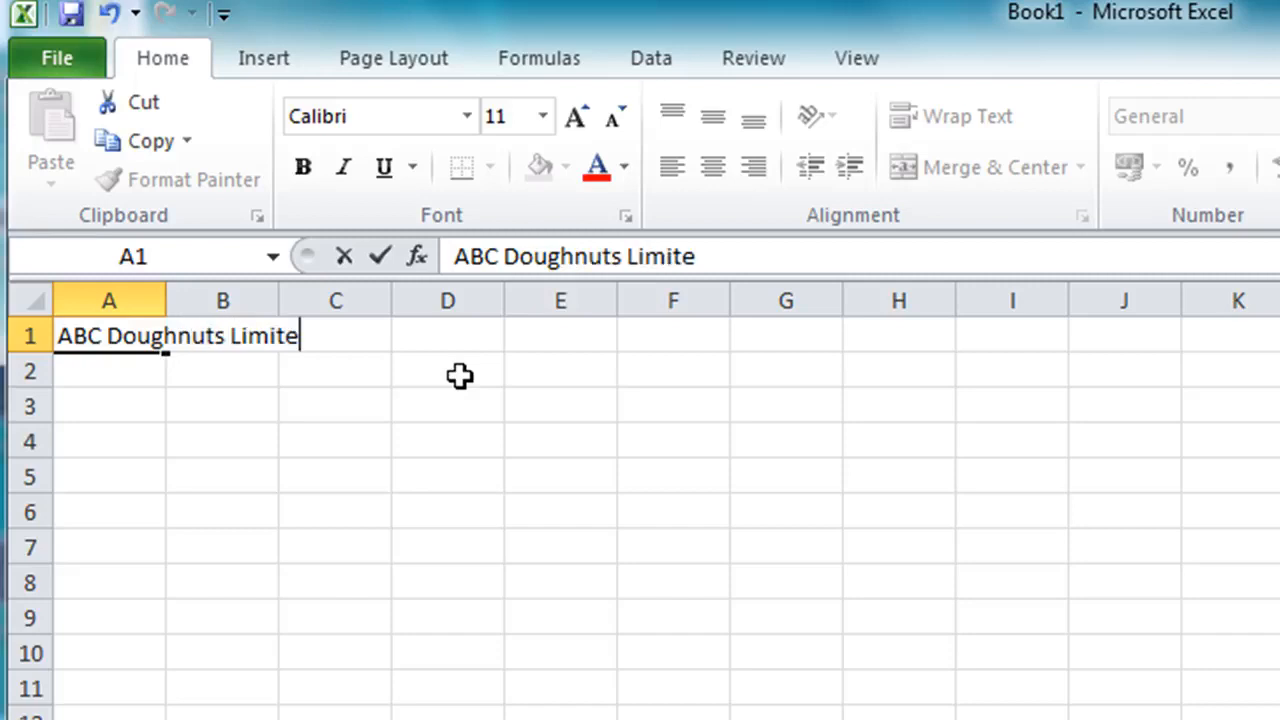
pyautogui.write('d - Best')
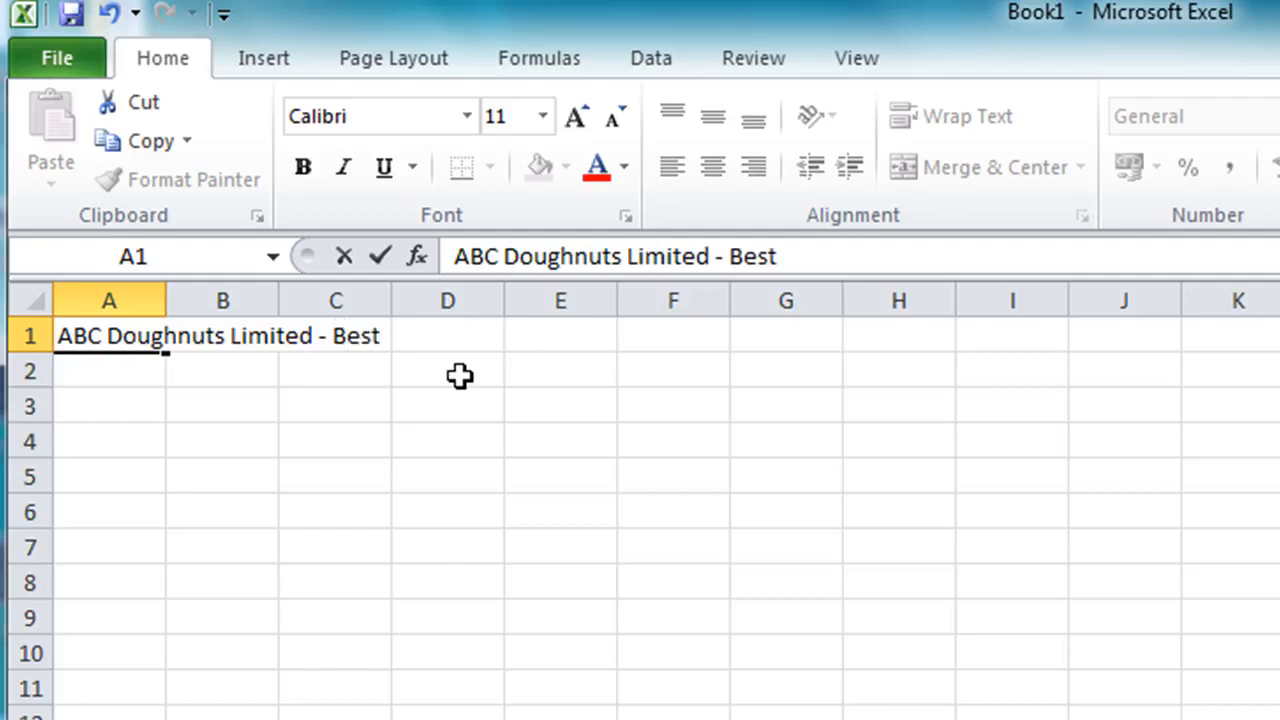
pyautogui.write(' Sellers')
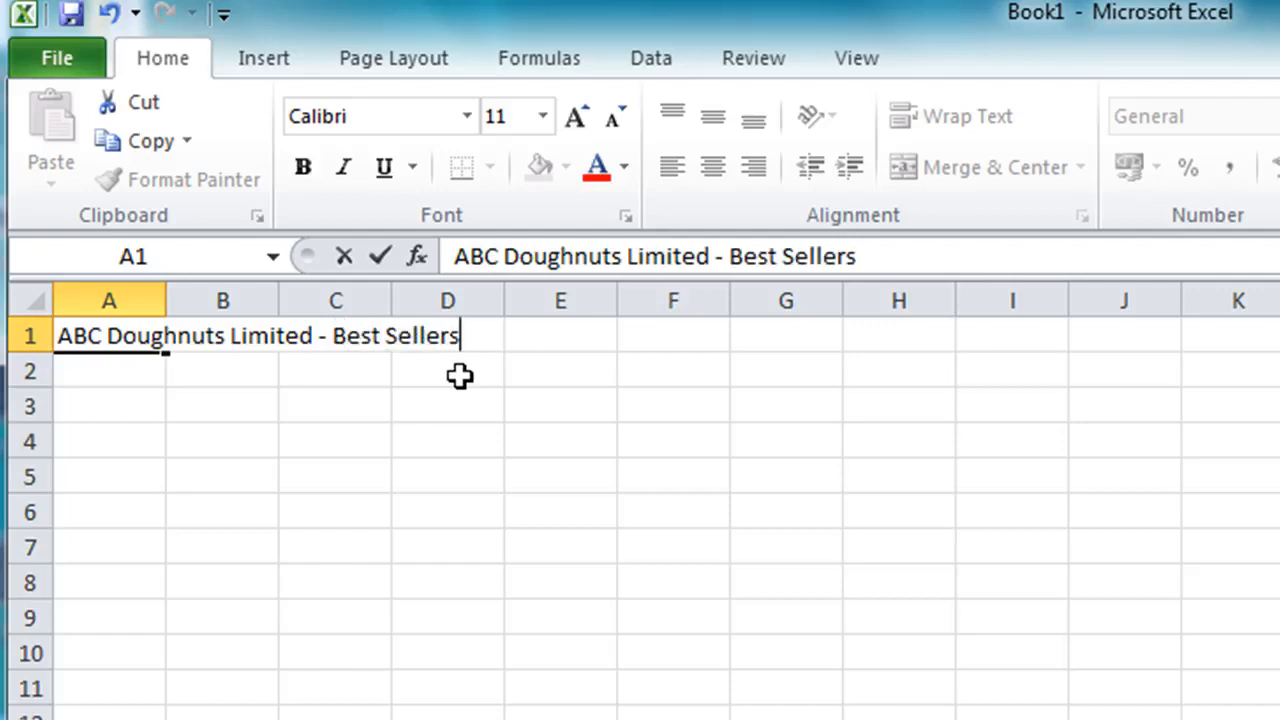
pyautogui.press('Return')
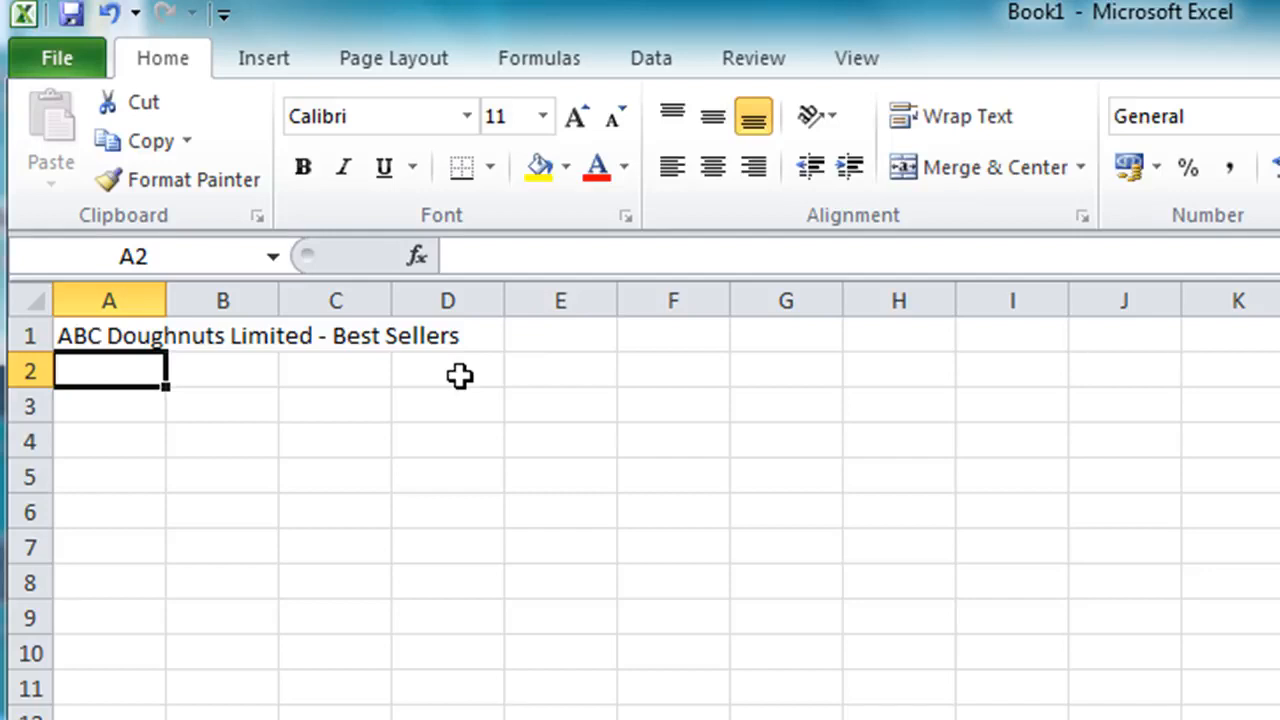
# Enter January in B2 and autofill the month series across to March in D2
pyautogui.press('Right')
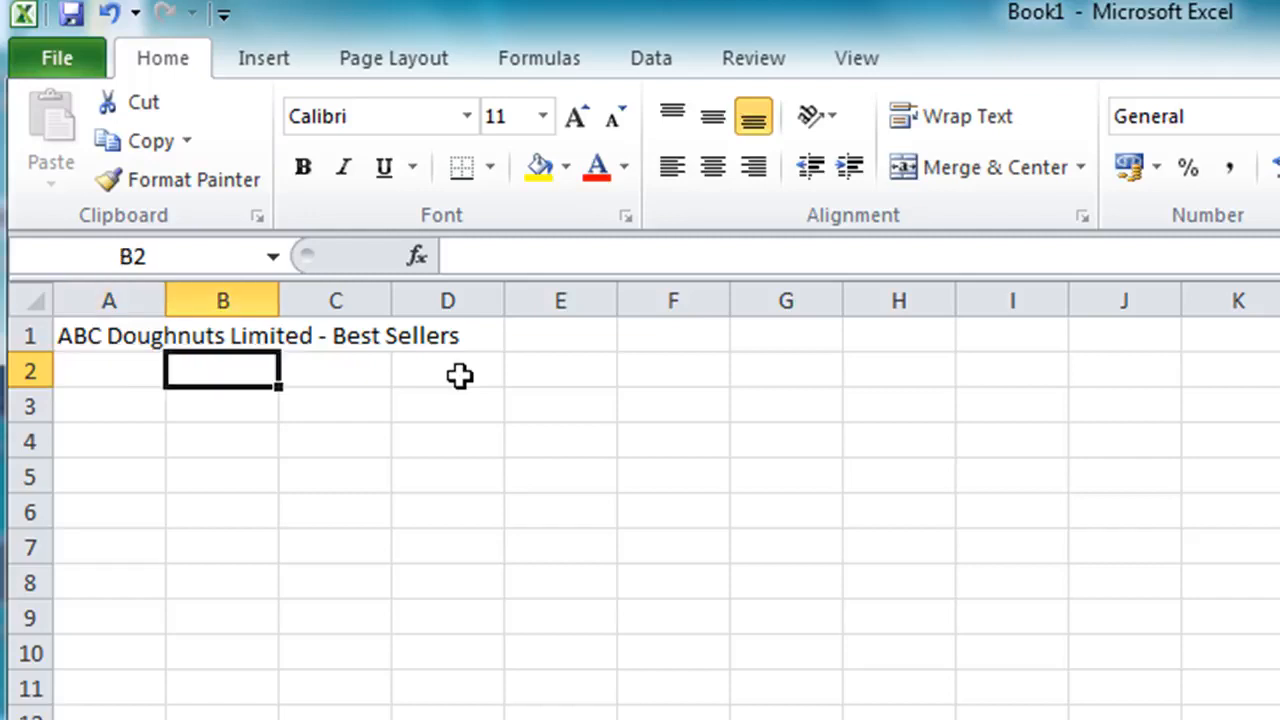
pyautogui.write('January')
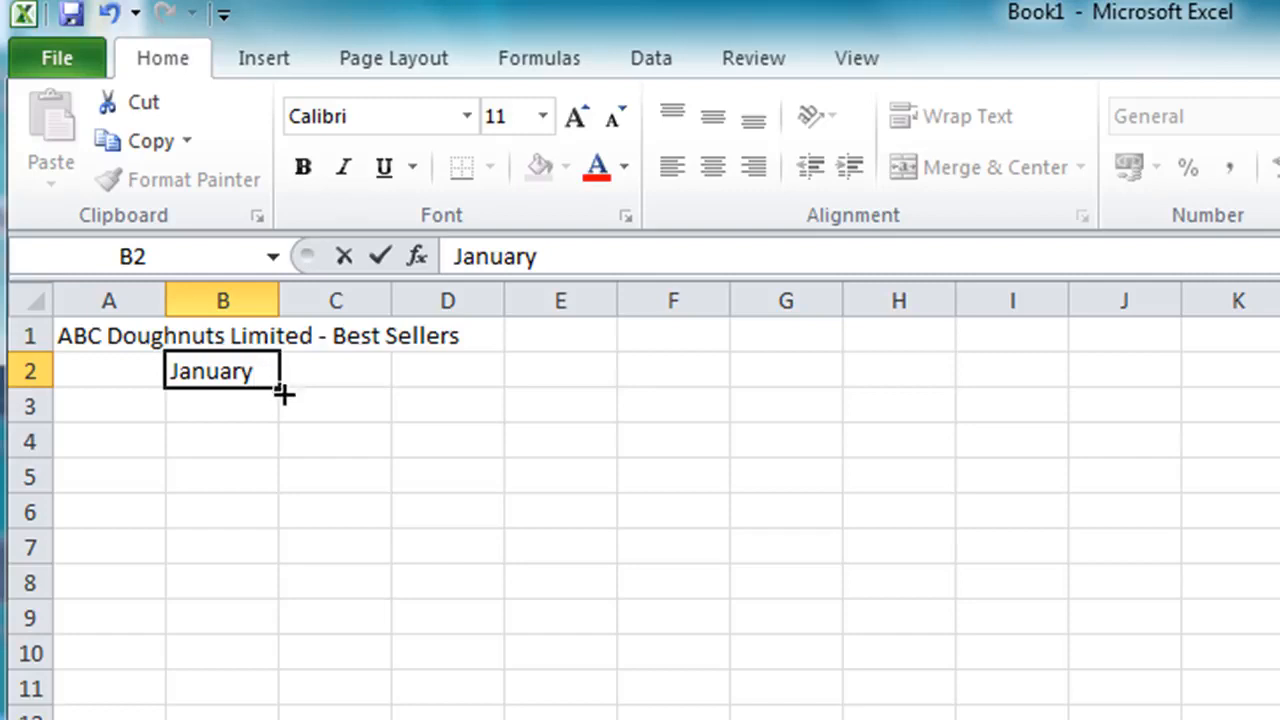
pyautogui.moveTo(284, 395); pyautogui.dragTo(490, 392)
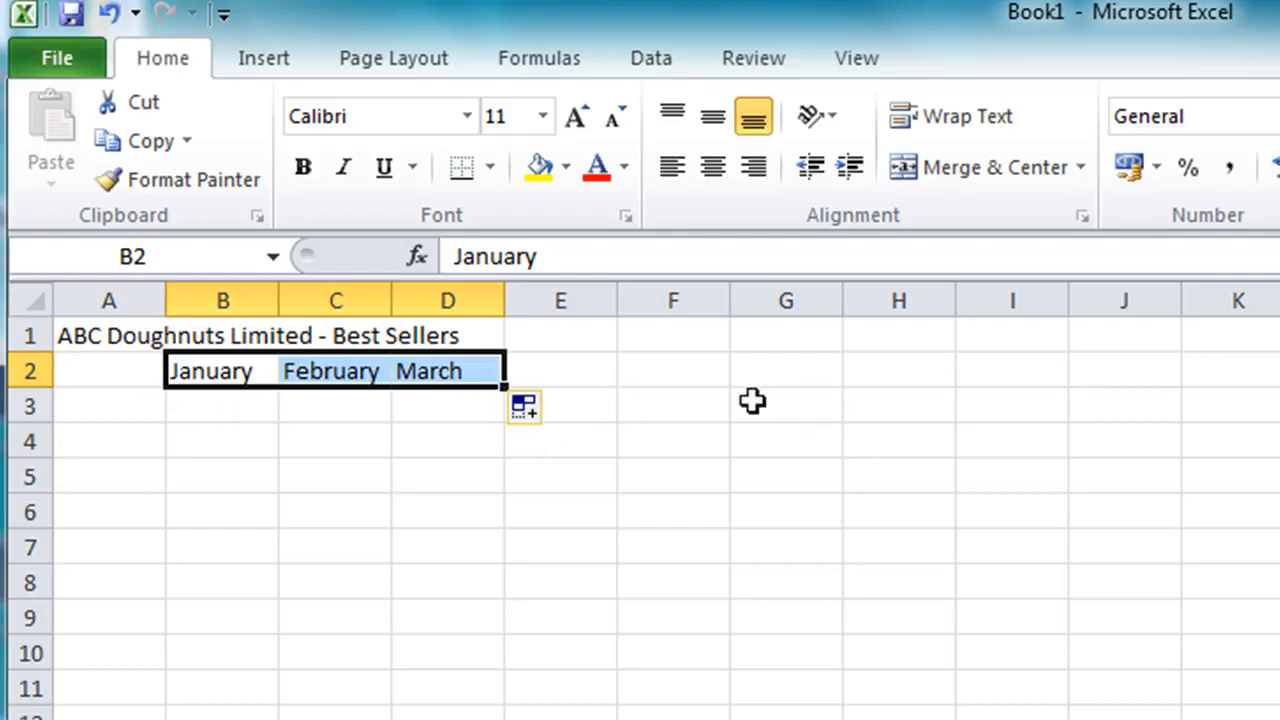
# Enter the row labels Jam, Custard and Chocolate in cells A3 to A5
pyautogui.click(116, 402)
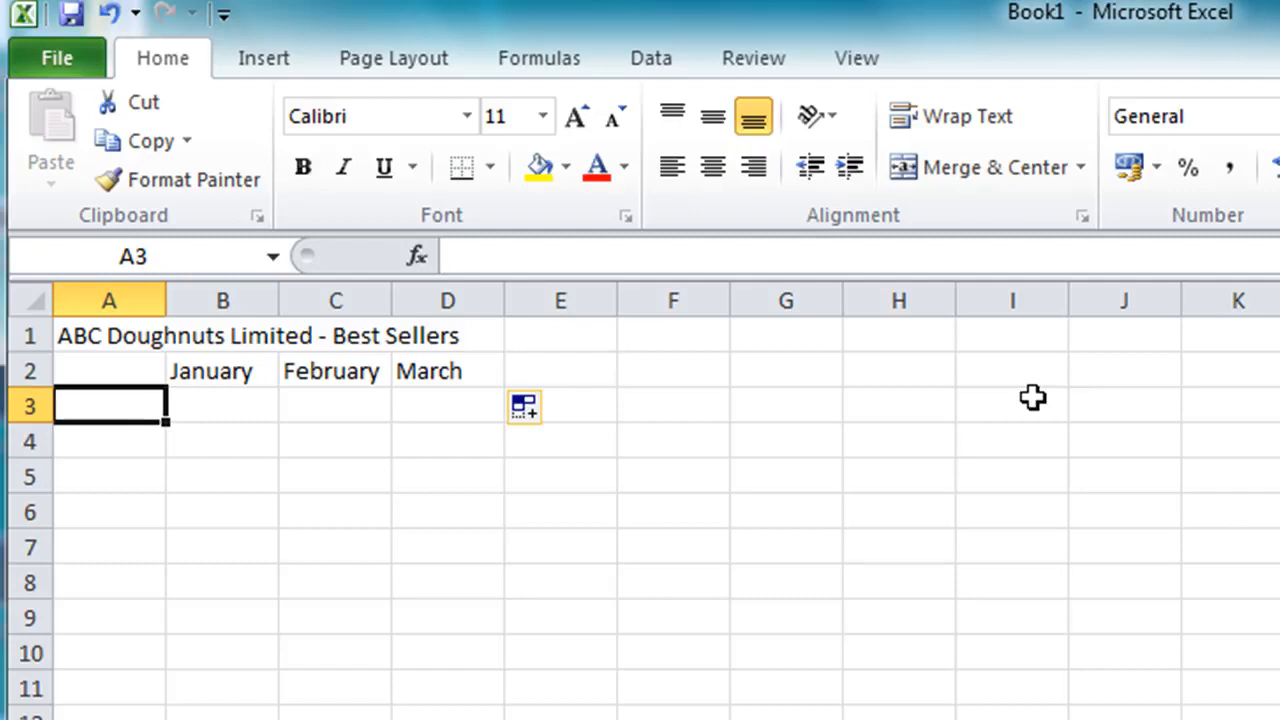
pyautogui.write('Jam')
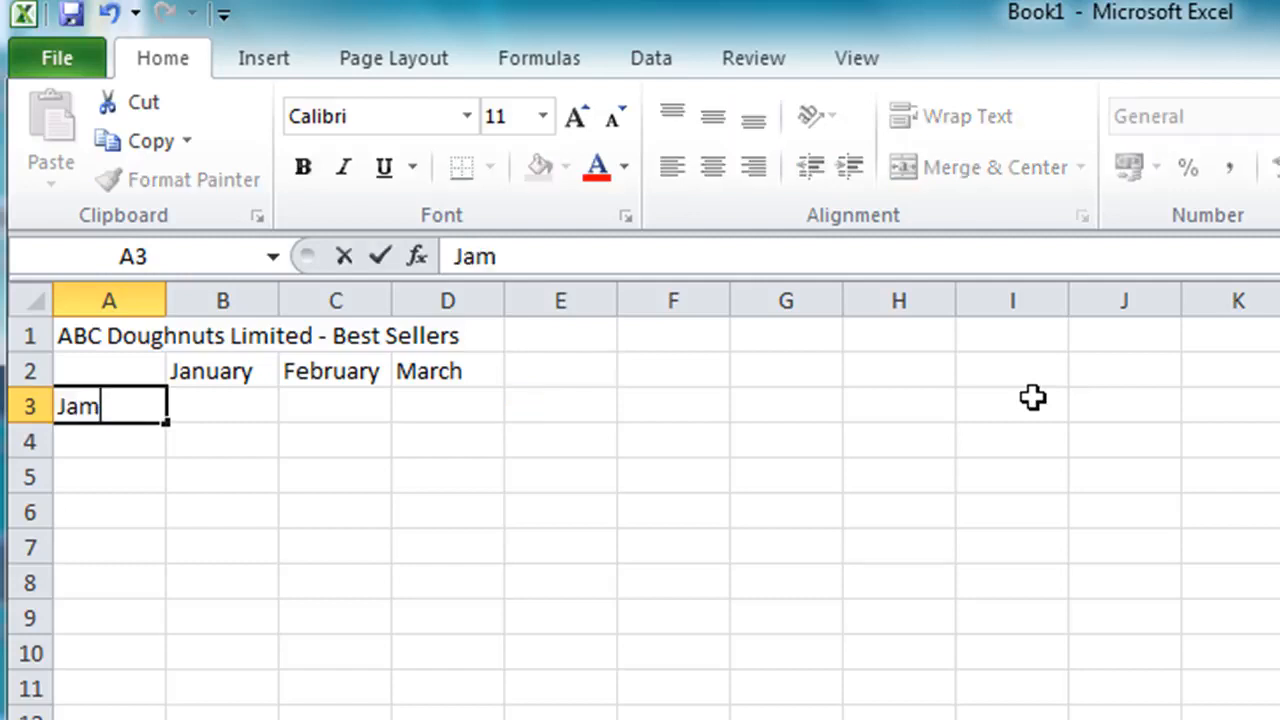
pyautogui.press('Return')
pyautogui.write('Custard')
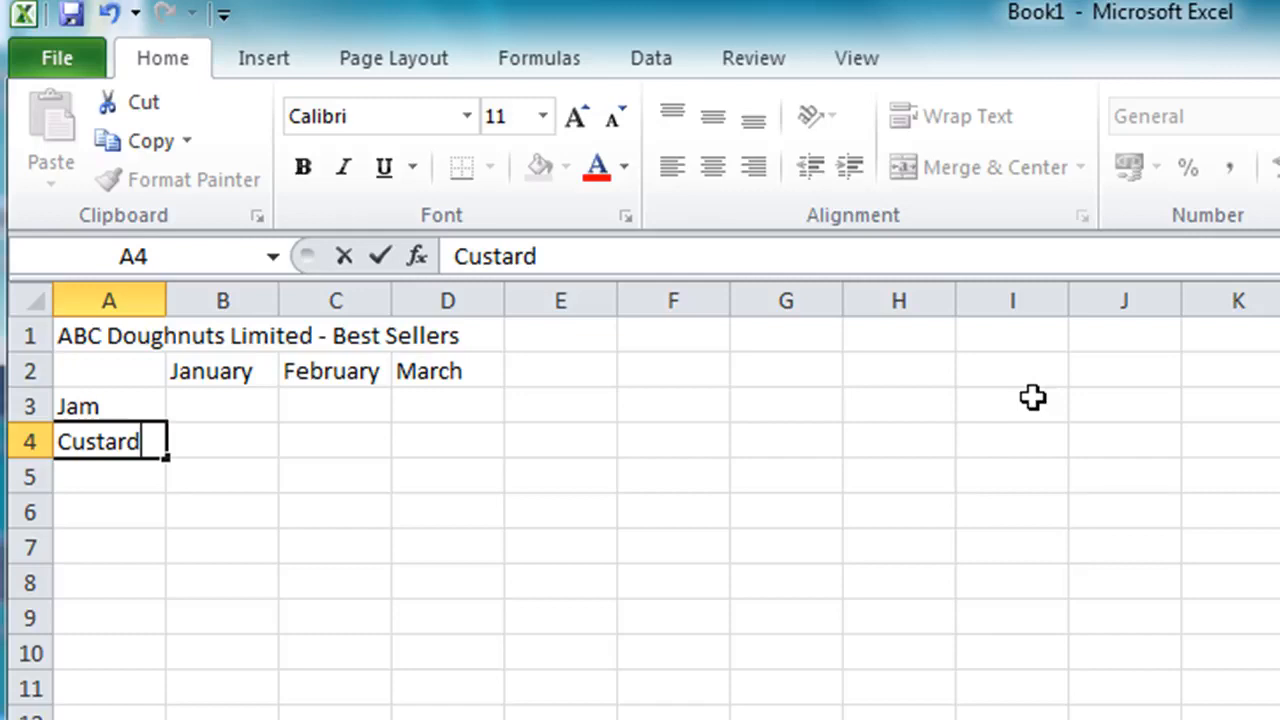
pyautogui.press('Return')
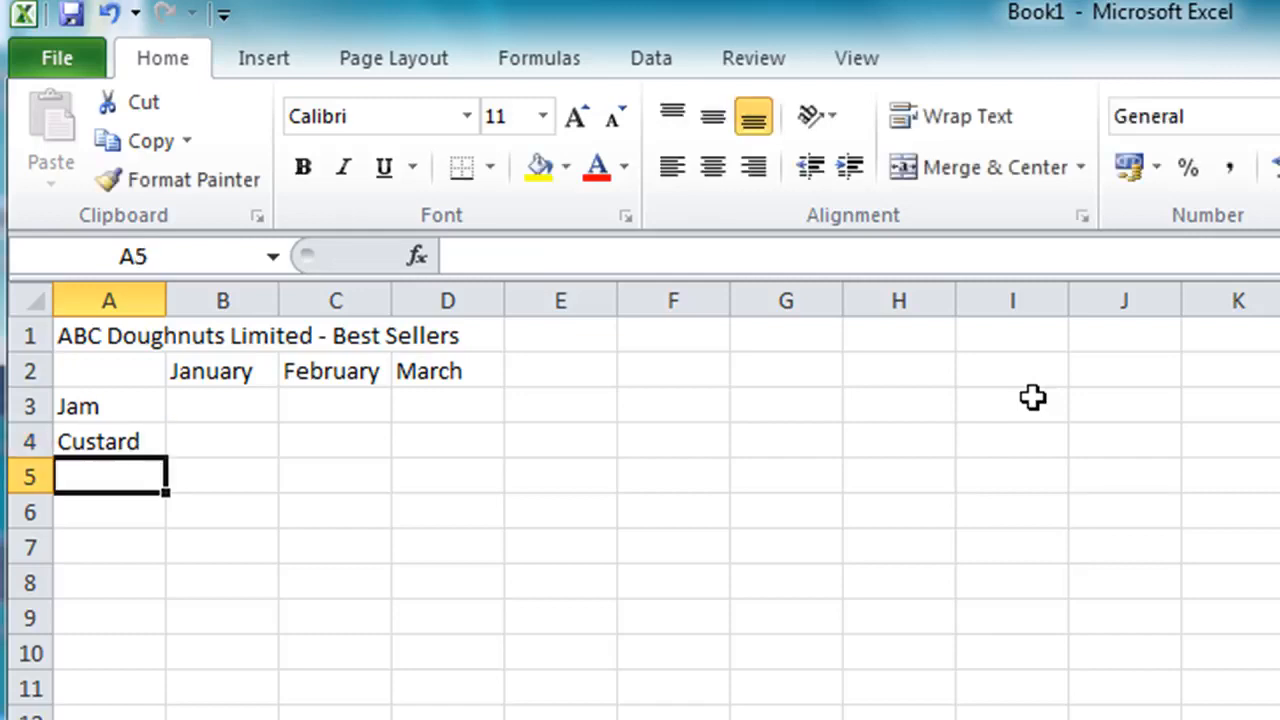
pyautogui.write('Chocolate')
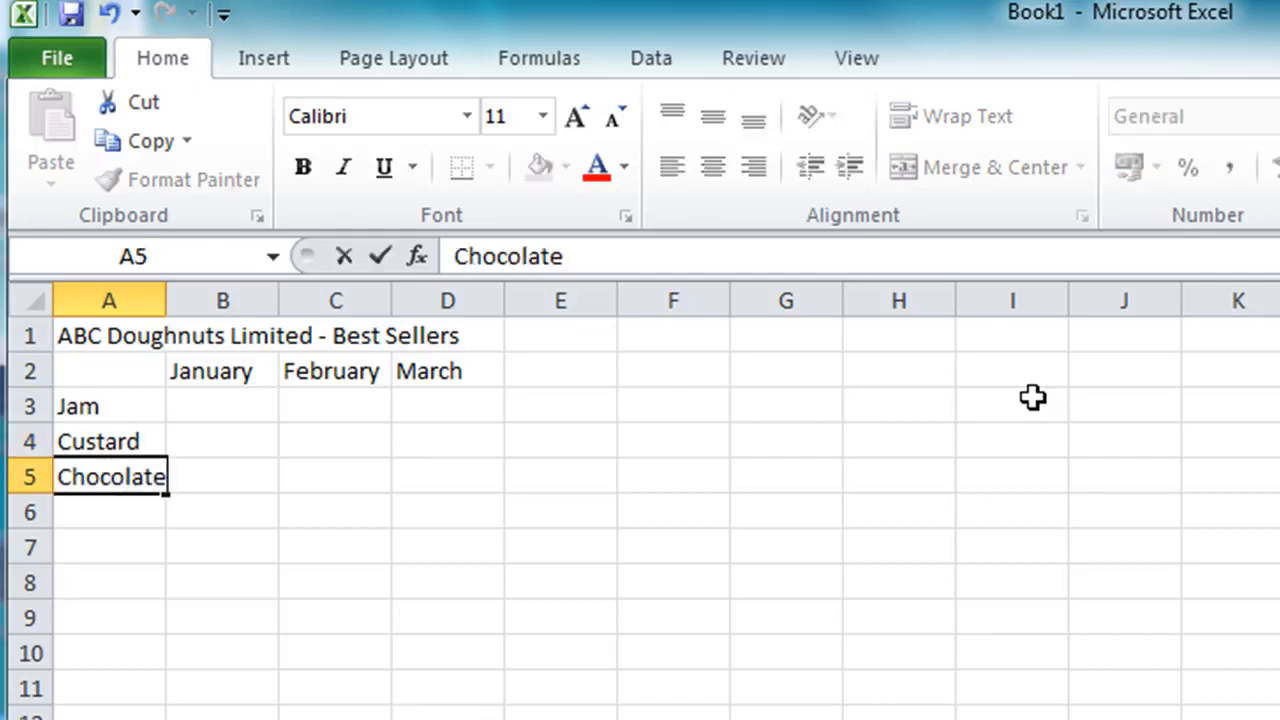
pyautogui.press('Return')
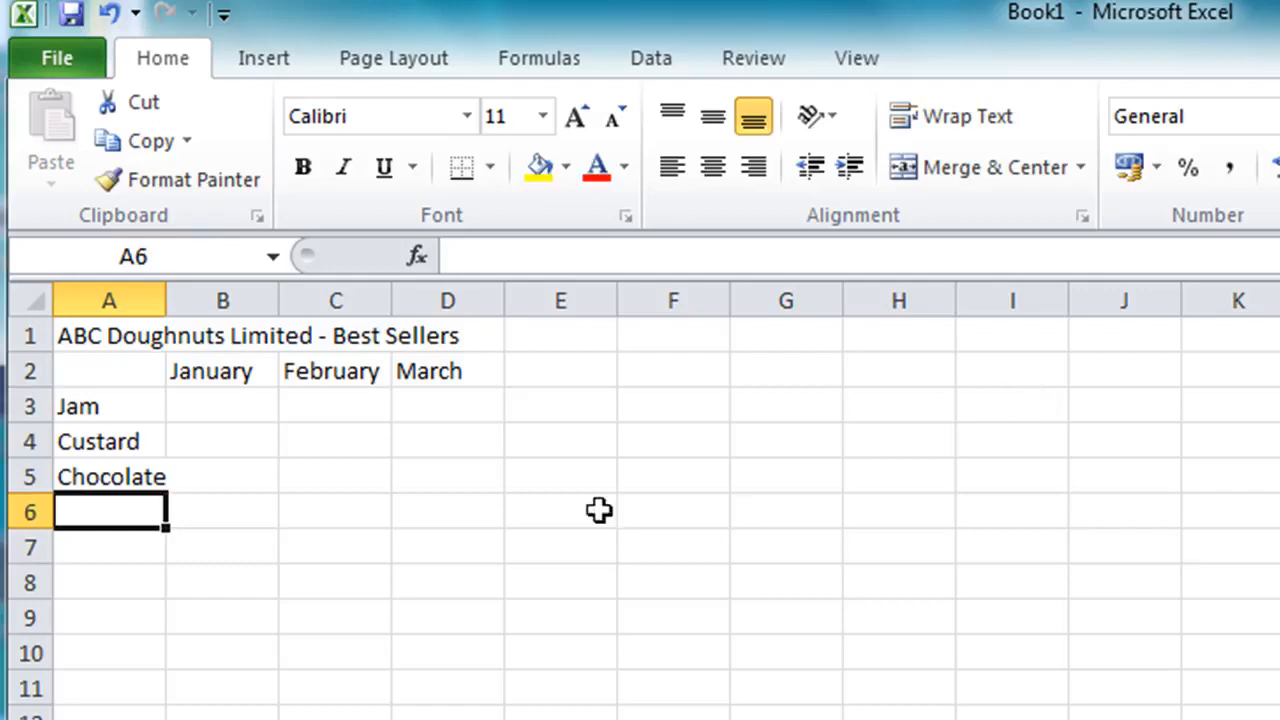
# Enter the Jam sales 100, 150 and 195 for January to March in row 3
pyautogui.click(226, 403)
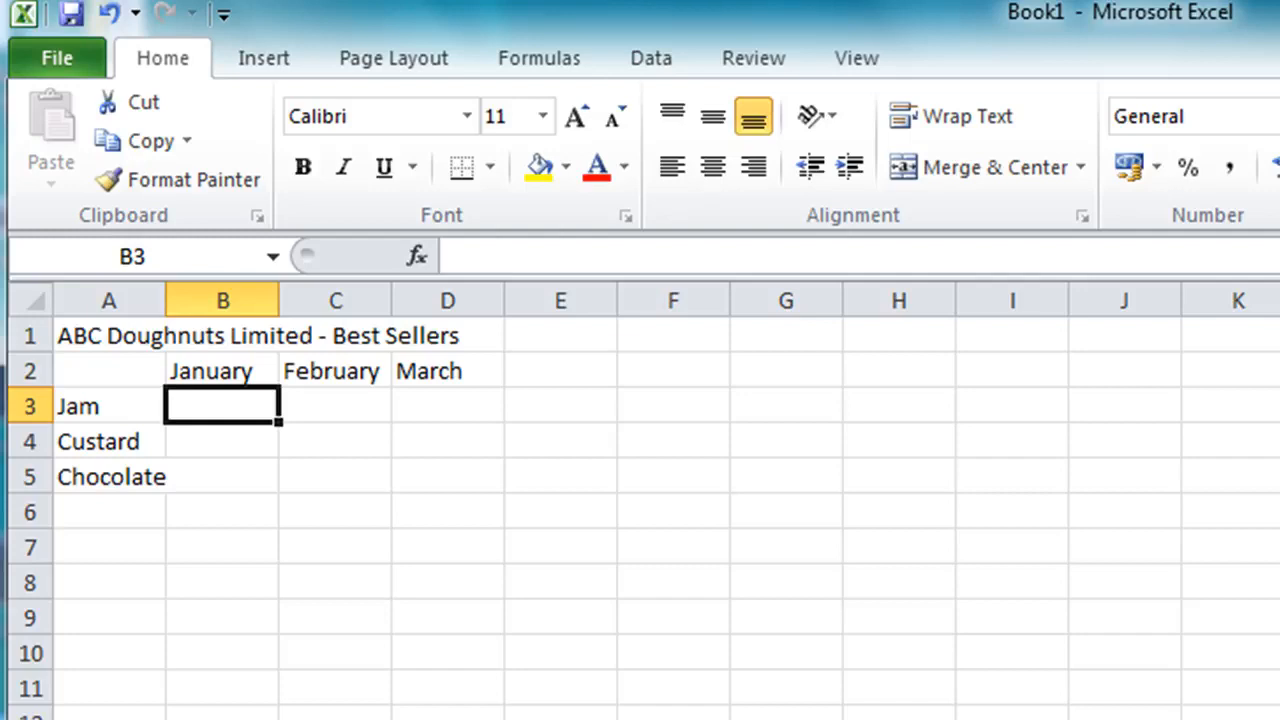
pyautogui.write('100')
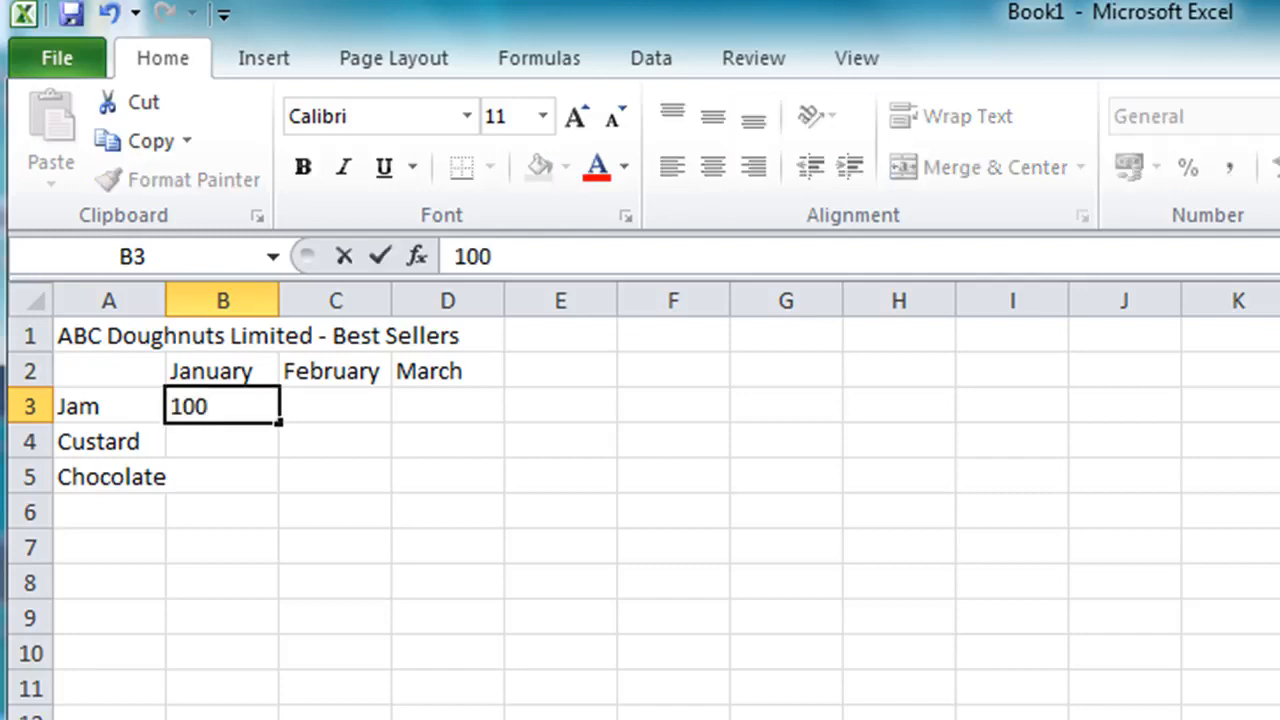
pyautogui.press('Tab')
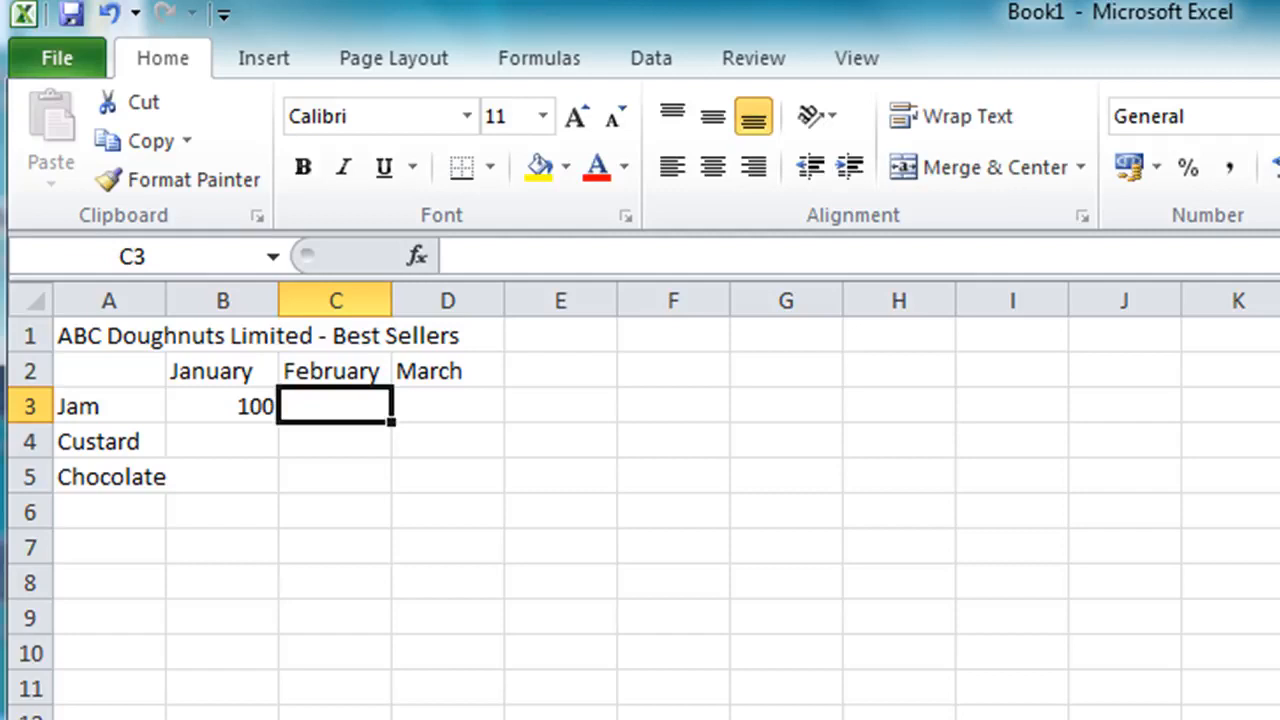
pyautogui.write('150')
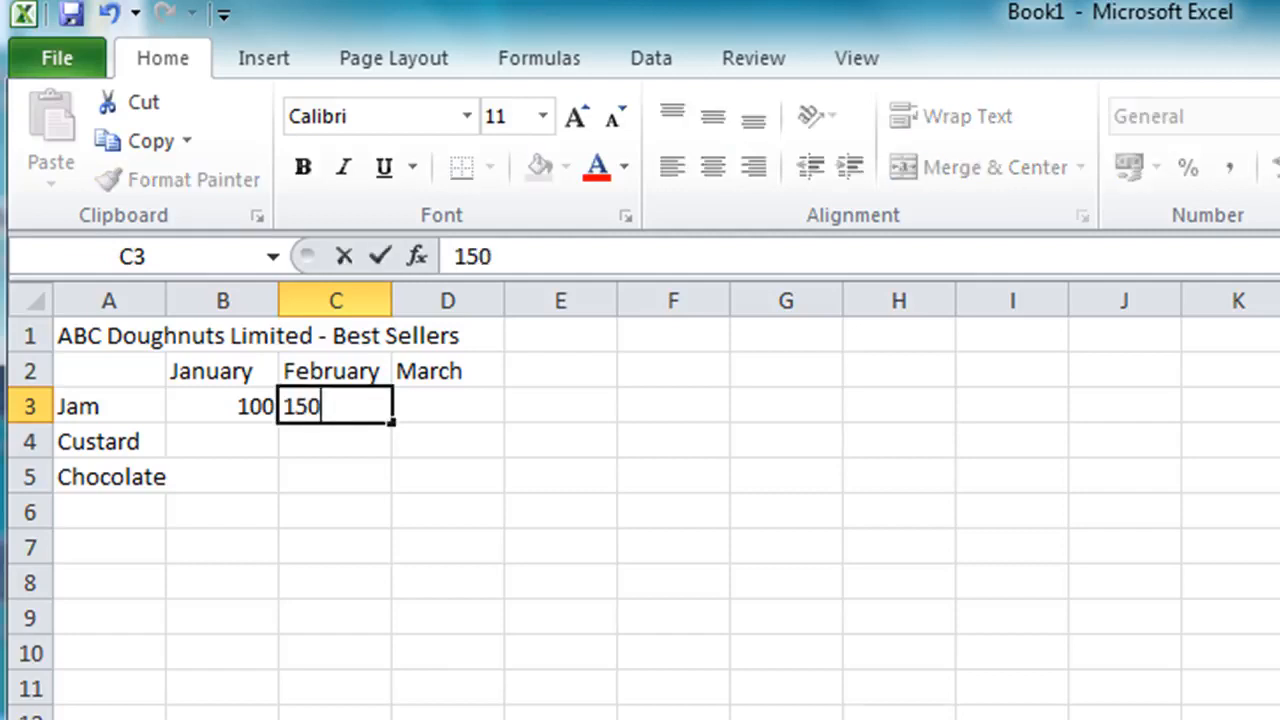
pyautogui.press('Tab')
pyautogui.write('195')
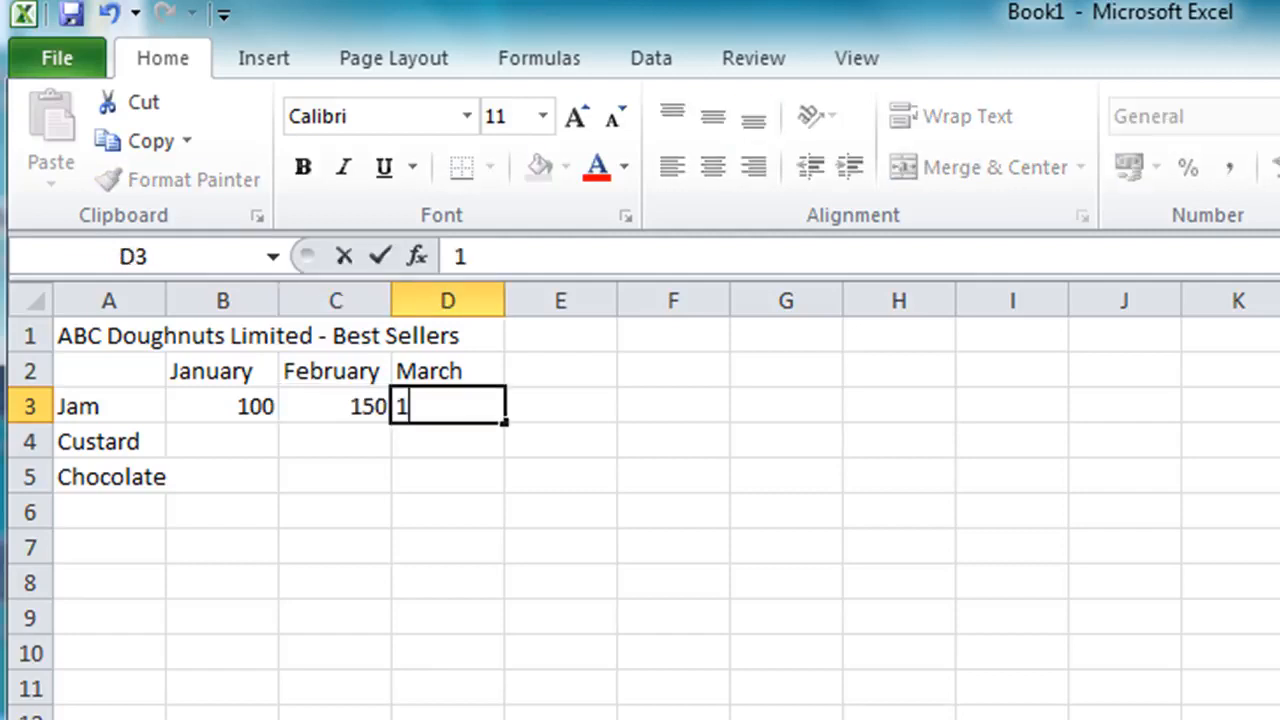
pyautogui.press('Return')
# Enter the Custard sales 150, 195 and 250 for January to March in row 4
pyautogui.press('Left')
pyautogui.press('Left')
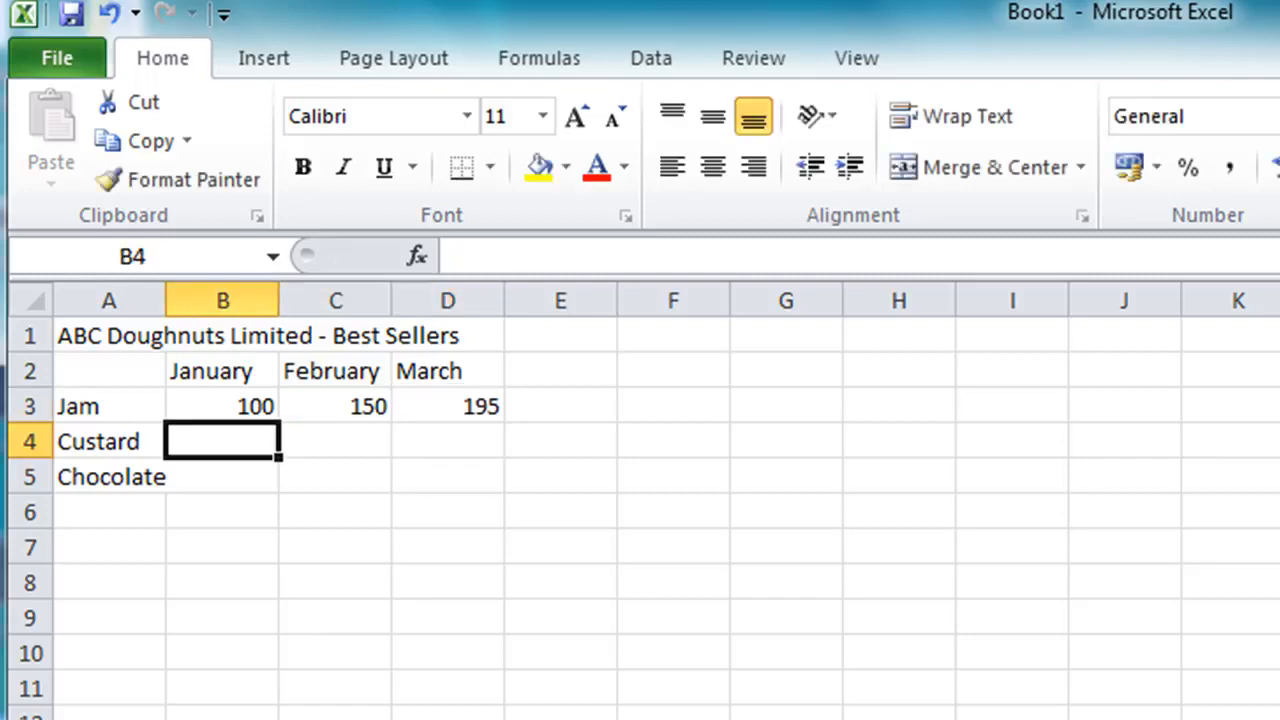
pyautogui.write('150')
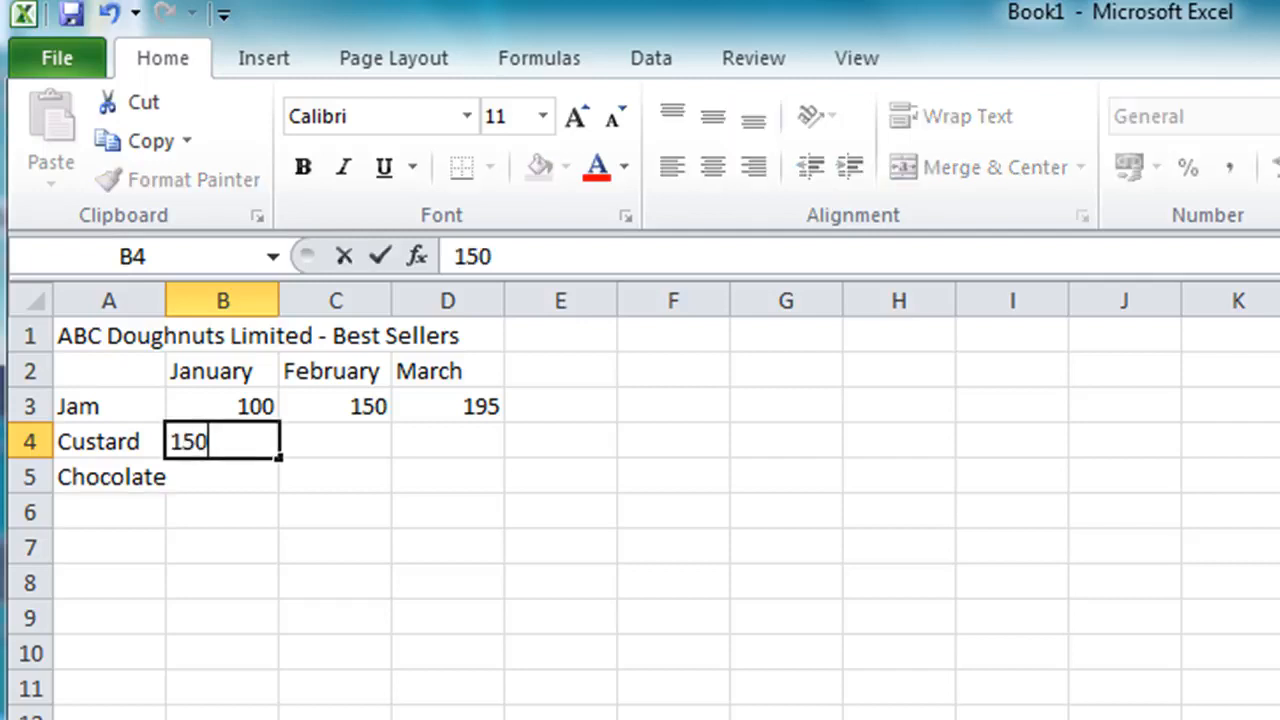
pyautogui.press('Tab')
pyautogui.write('195')
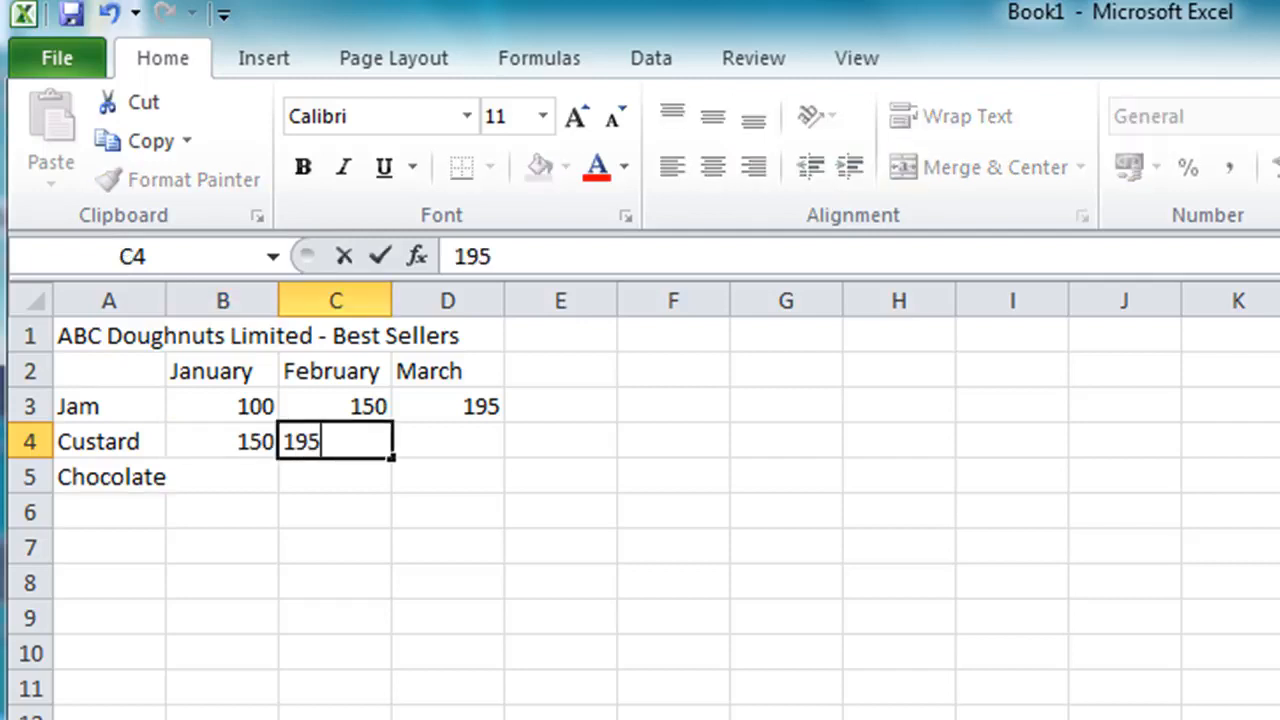
pyautogui.press('Tab')
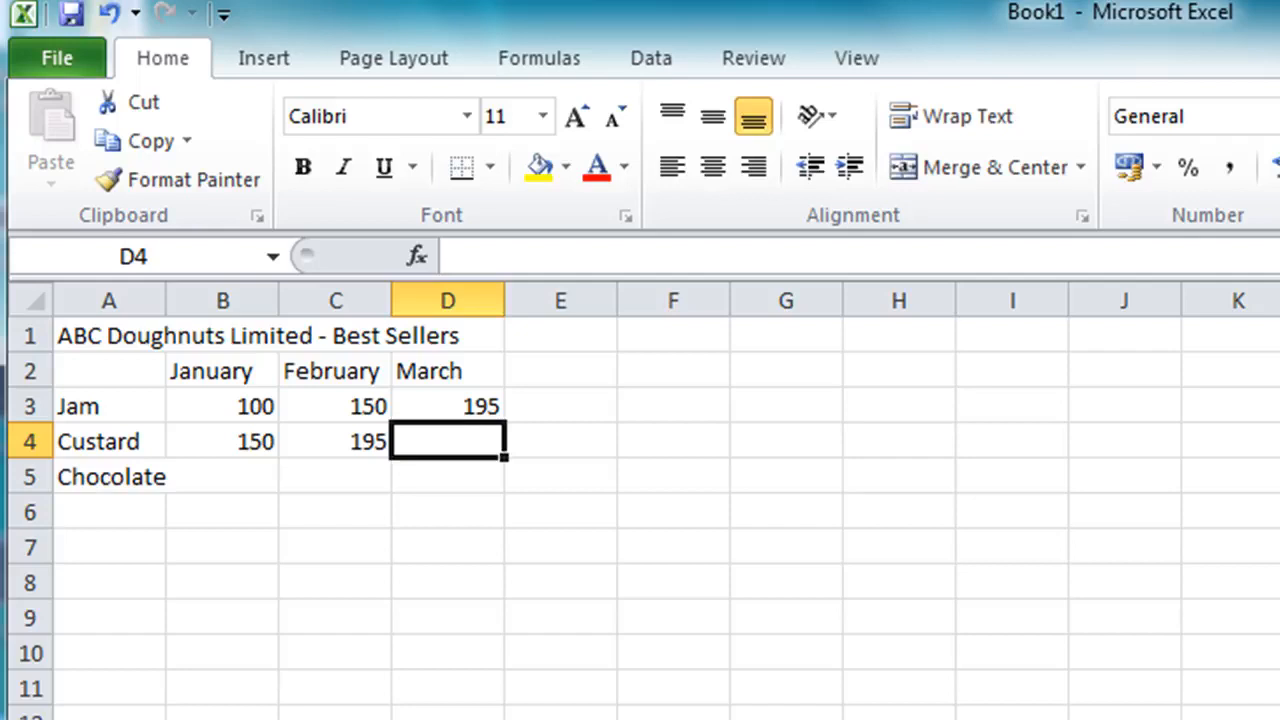
pyautogui.write('250')
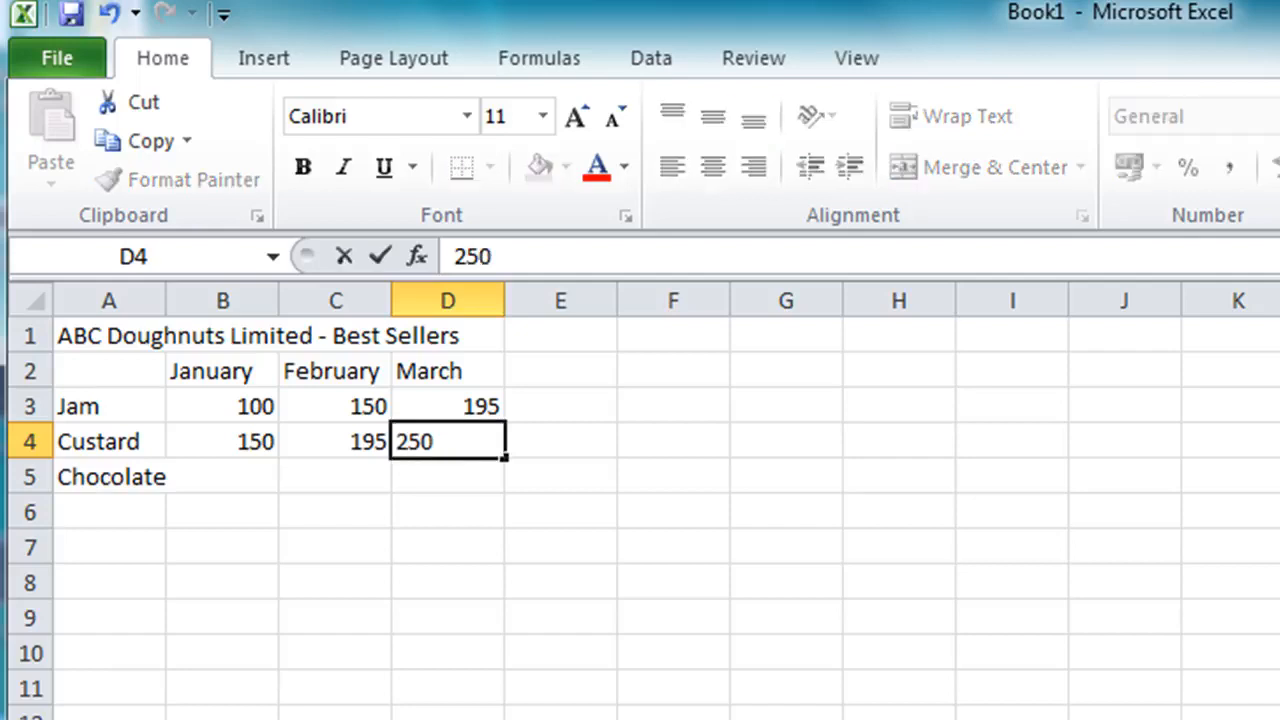
pyautogui.press('Down')
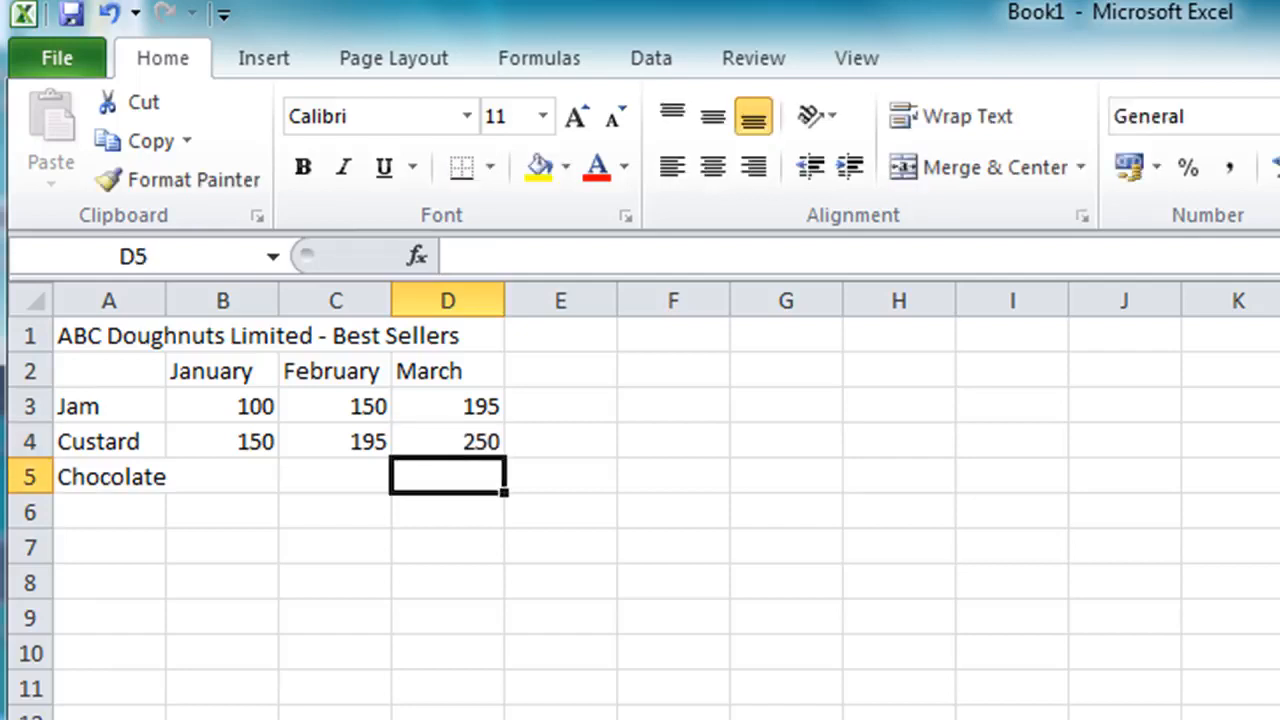
# Enter the Chocolate sales 175, 200 and 225 for January to March in row 5
pyautogui.press('Left')
pyautogui.press('Left')
pyautogui.write('175')
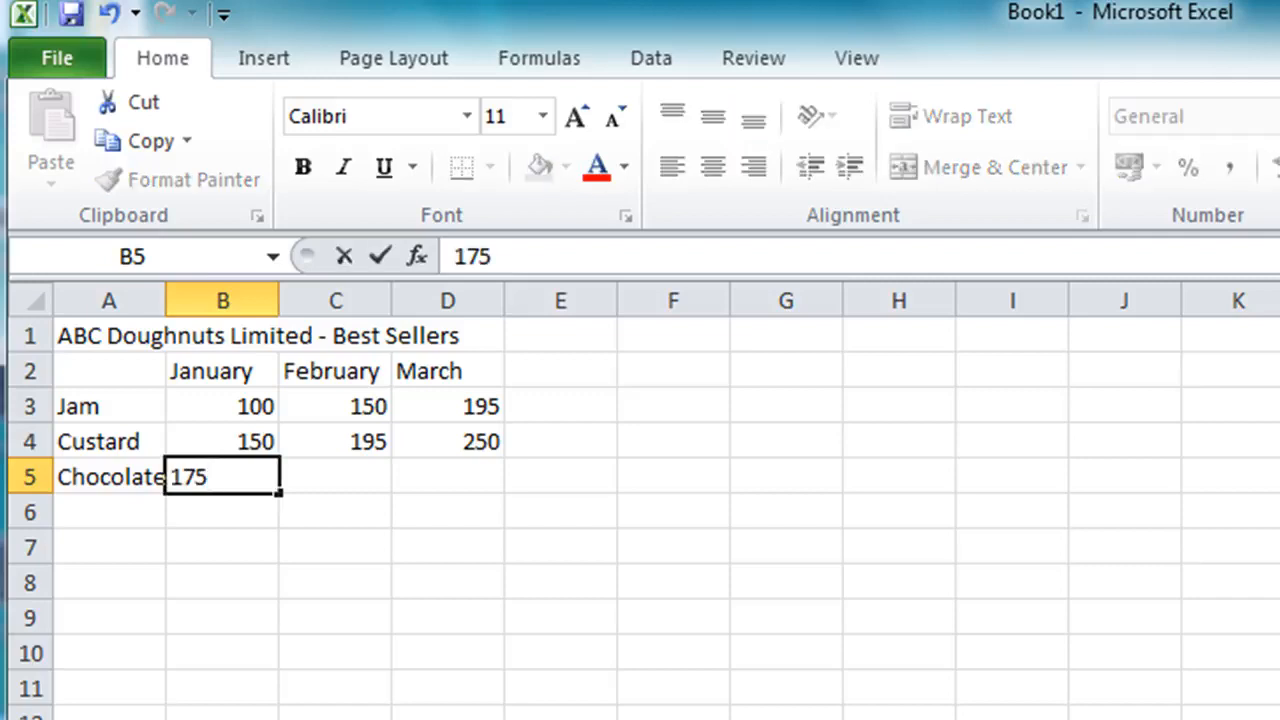
pyautogui.press('Right')
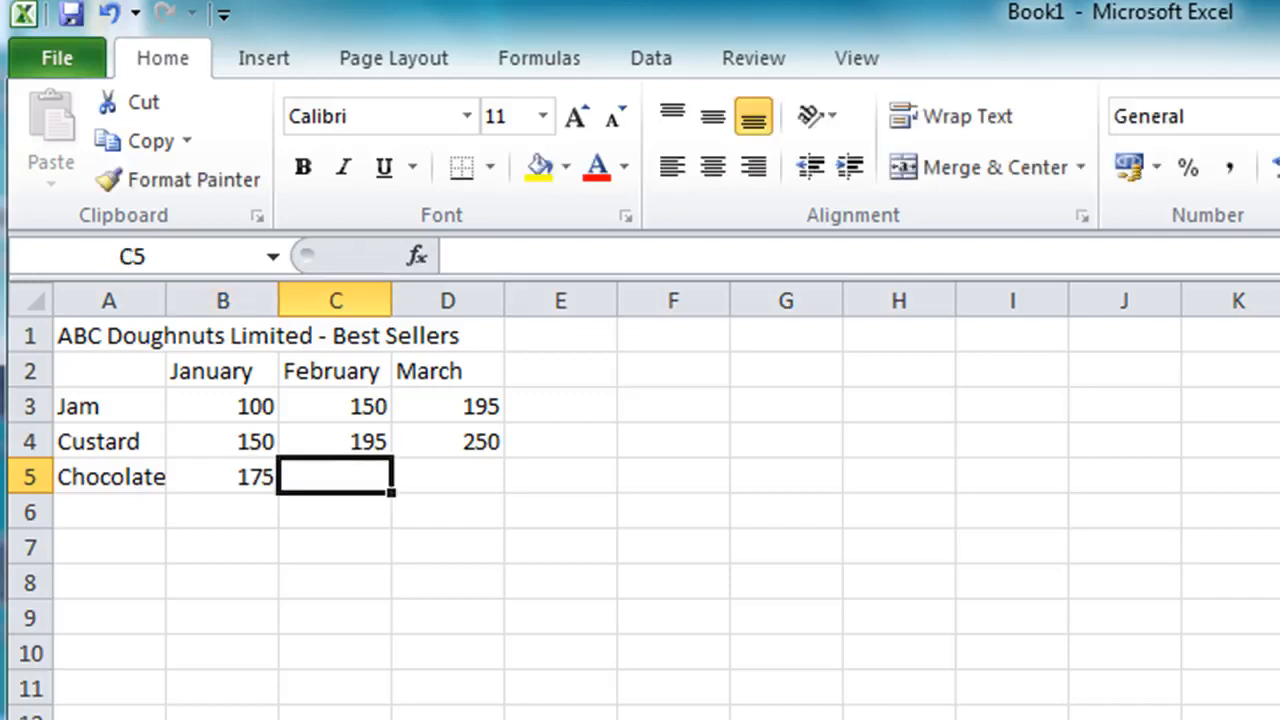
pyautogui.write('200')
pyautogui.press('Right')
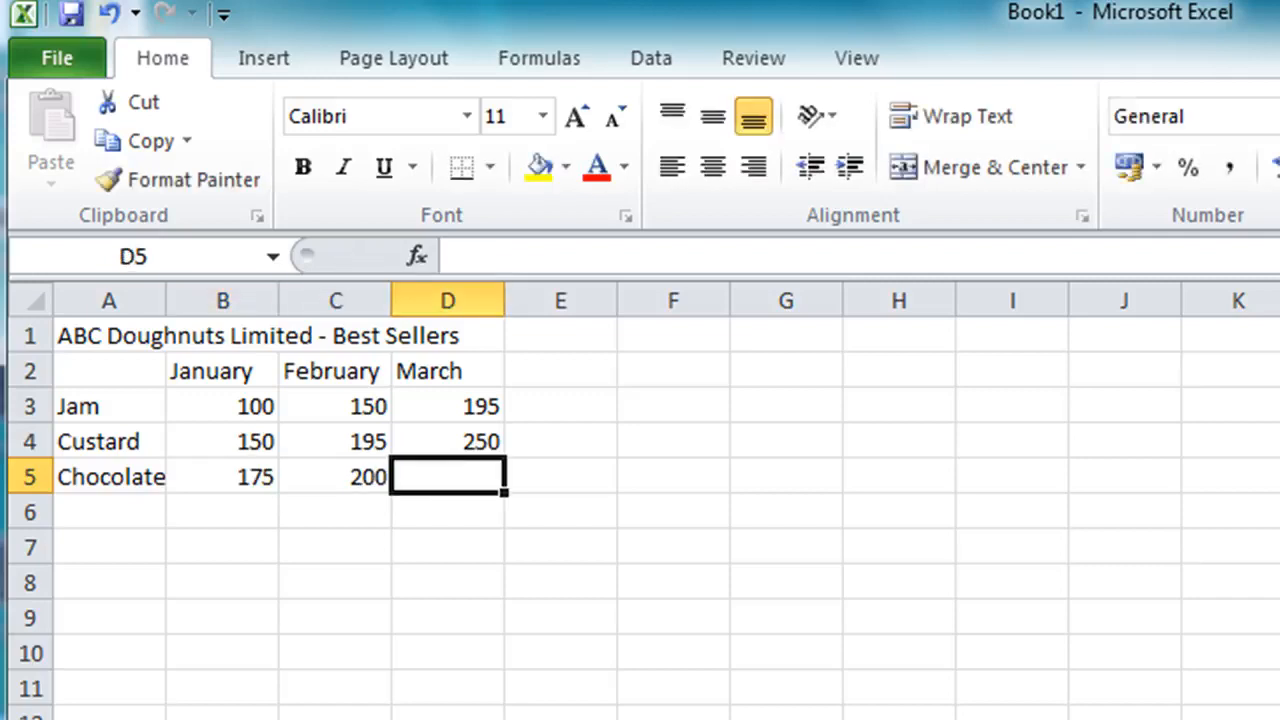
pyautogui.write('225')
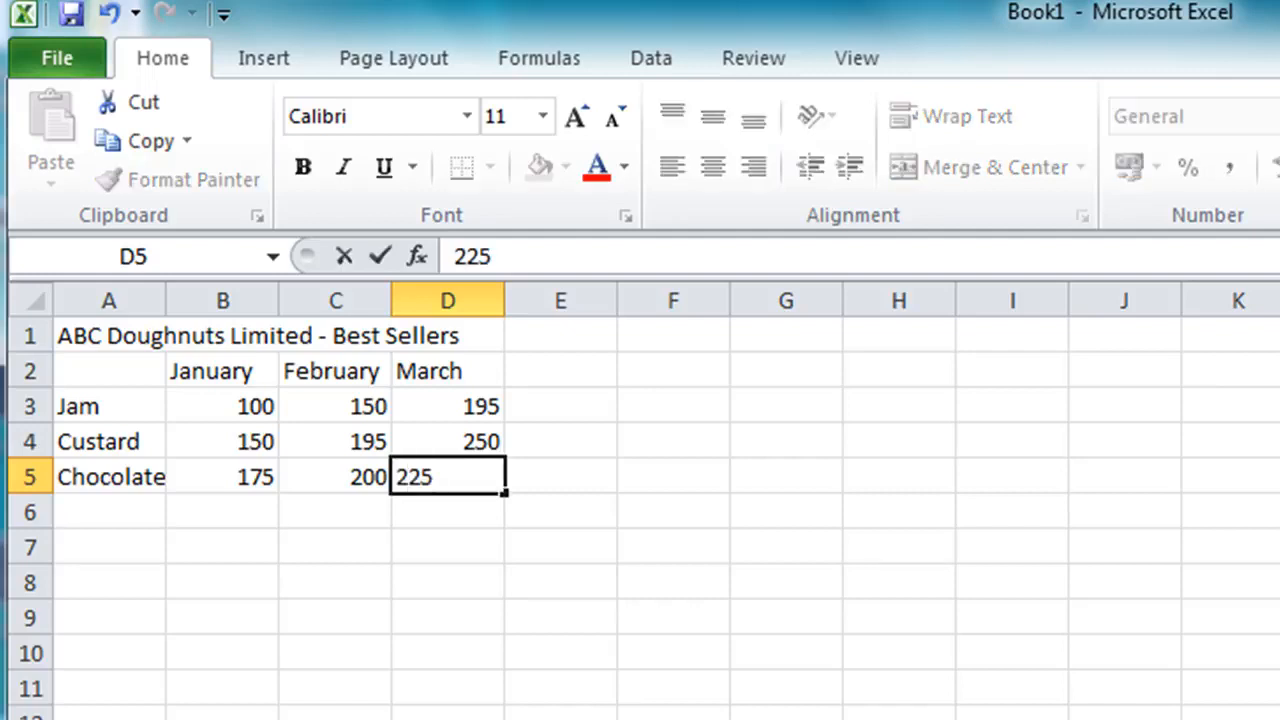
pyautogui.press('Return')
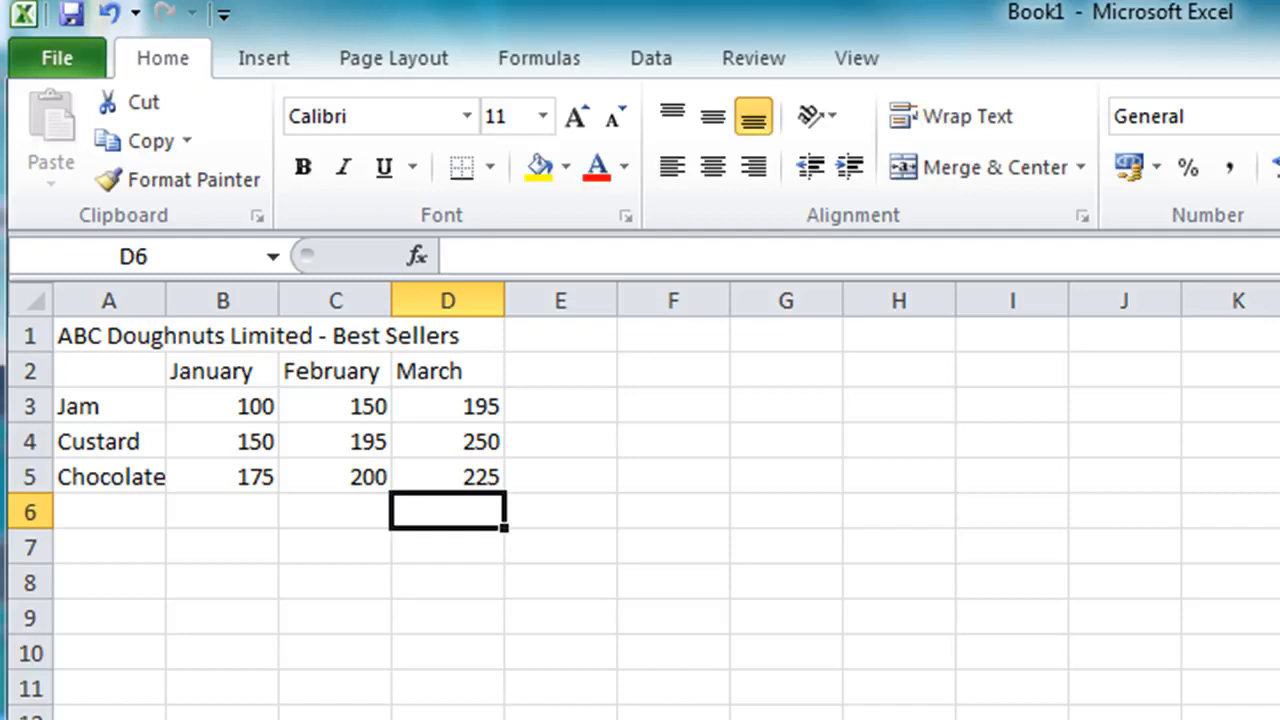
# Label row 6 as Total in cell A6
pyautogui.press('Left')
pyautogui.press('Left')
pyautogui.press('Left')
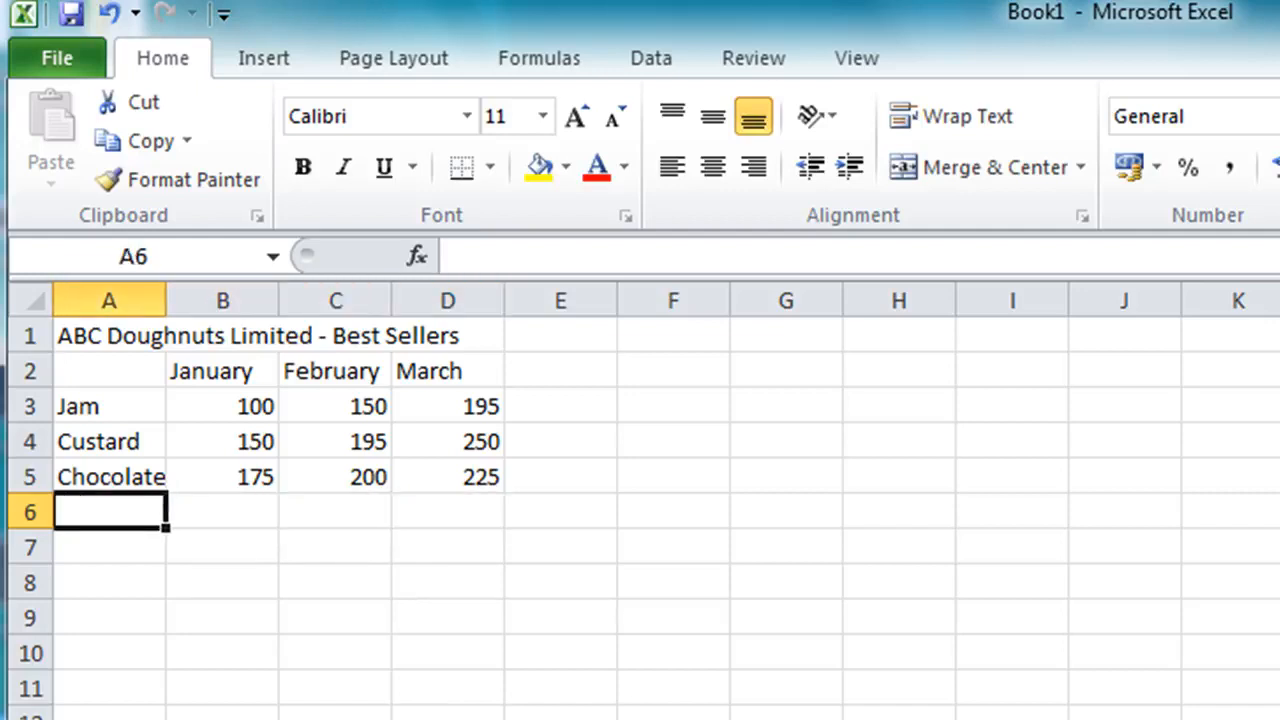
pyautogui.write('Total')
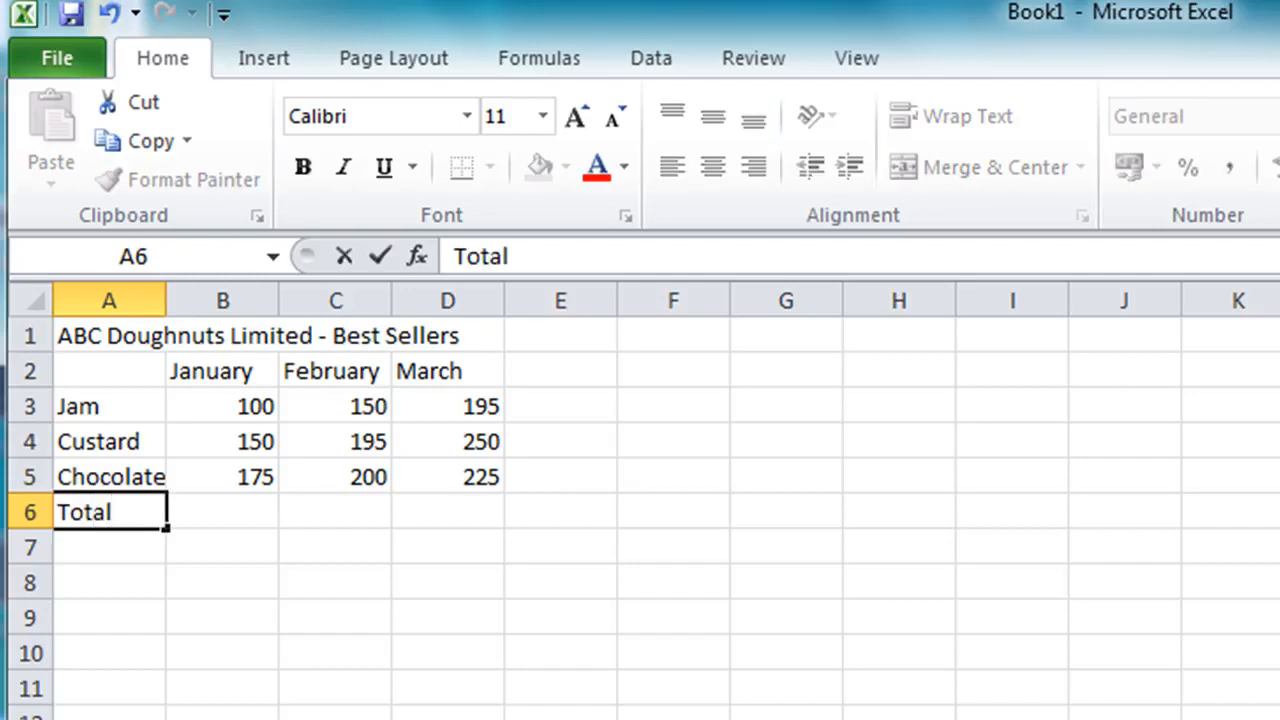
pyautogui.press('Tab')
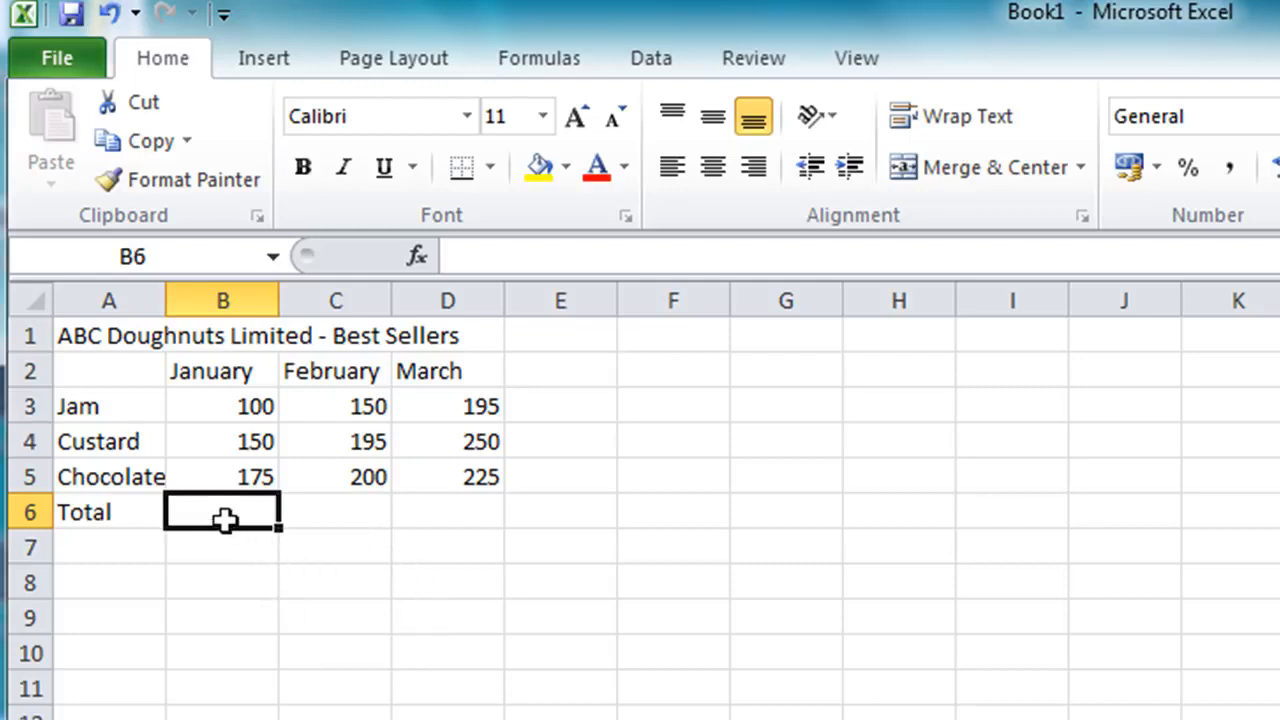
# Sum the January, February and March columns into row 6 with AutoSum
pyautogui.moveTo(254, 509); pyautogui.dragTo(409, 509)
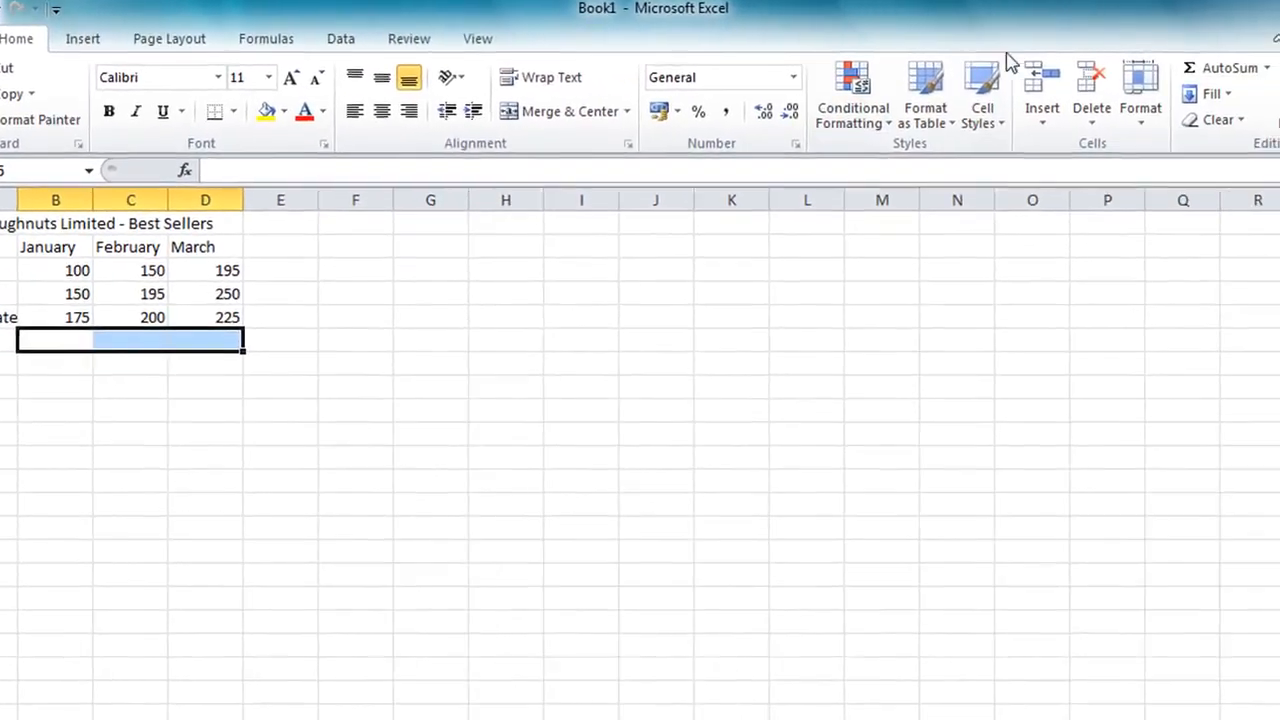
pyautogui.click(1222, 78)
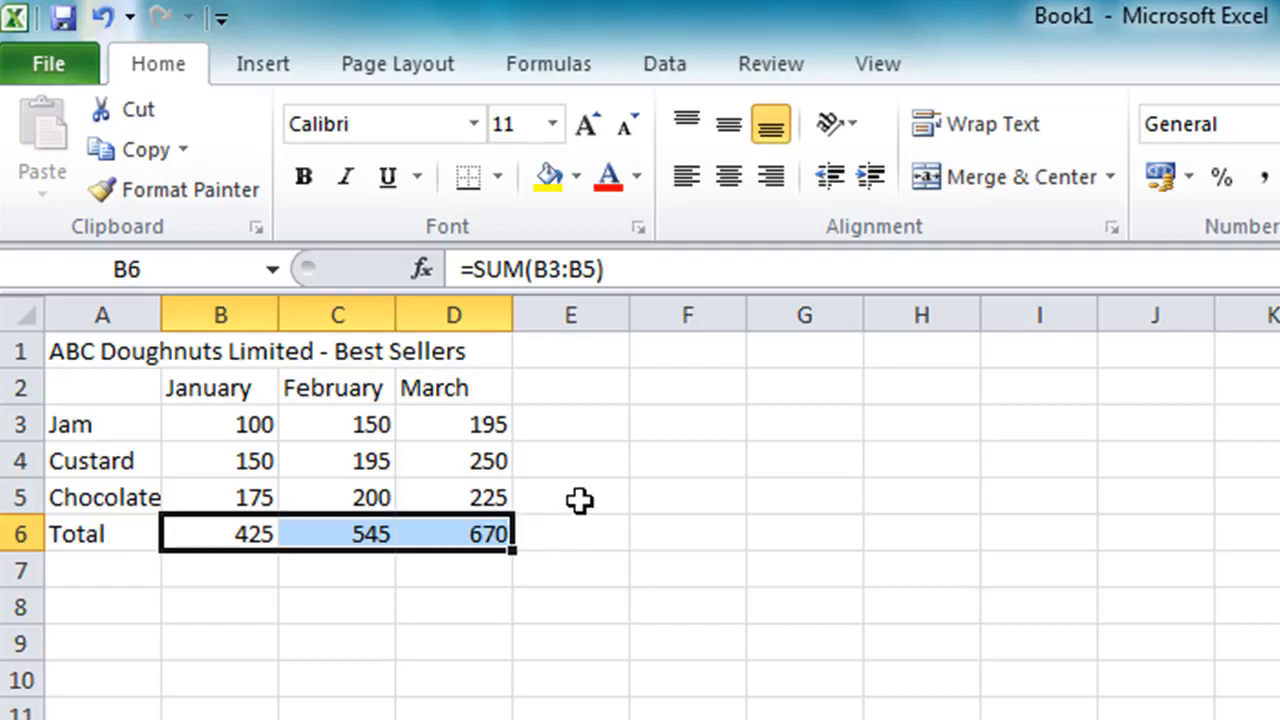
# Label column E as Total in cell E2
pyautogui.click(565, 382)
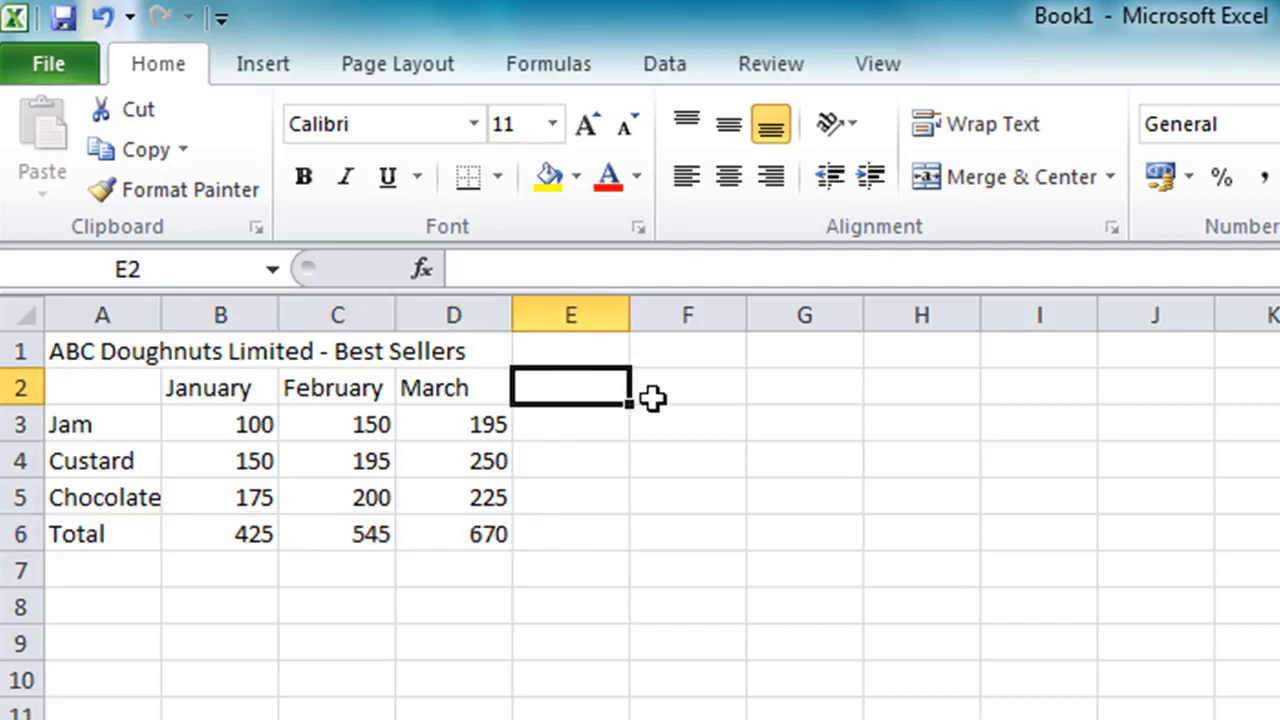
pyautogui.write('Total')
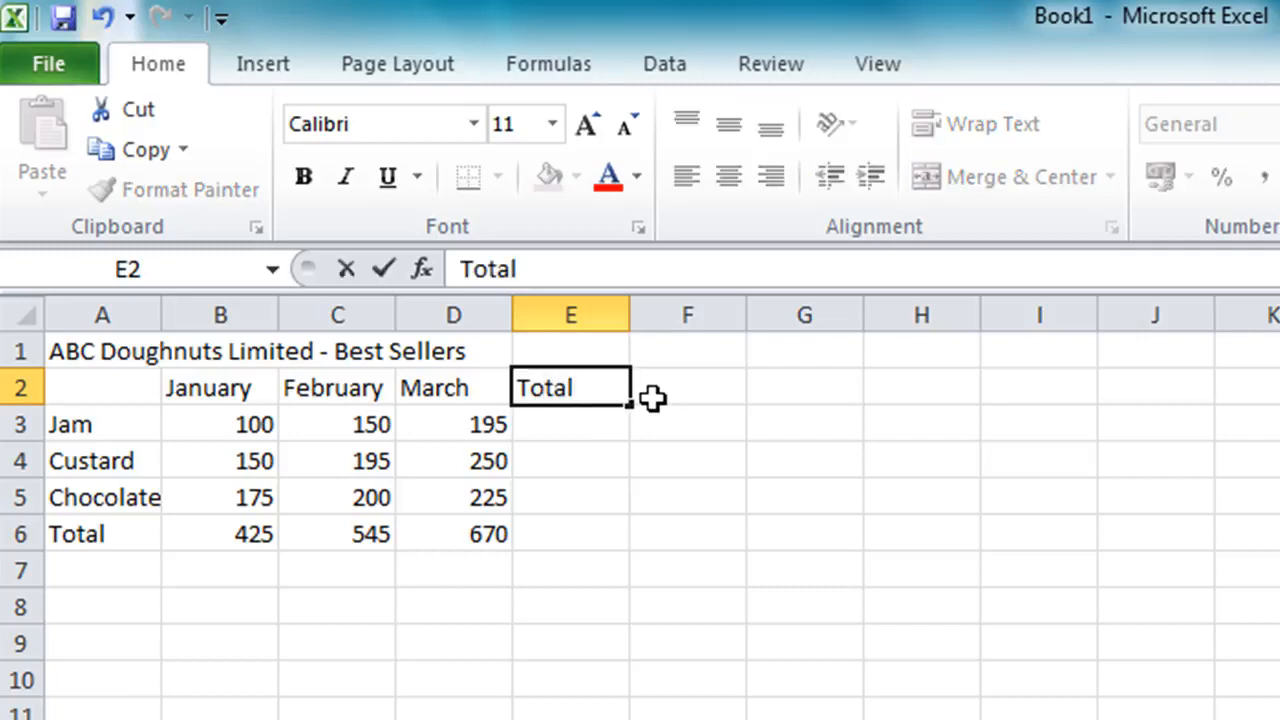
pyautogui.press('Return')
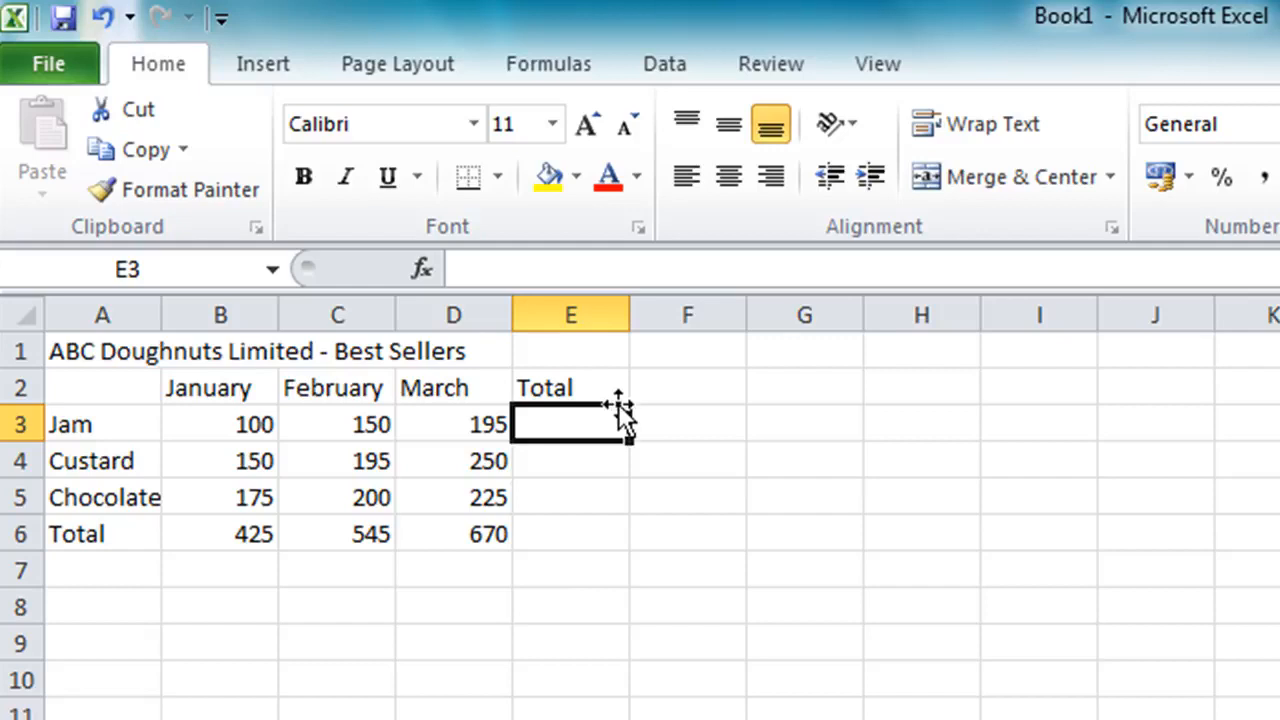
# Add AutoSum row totals for each product and the total row in E3 to E6
pyautogui.moveTo(581, 427); pyautogui.dragTo(551, 527)
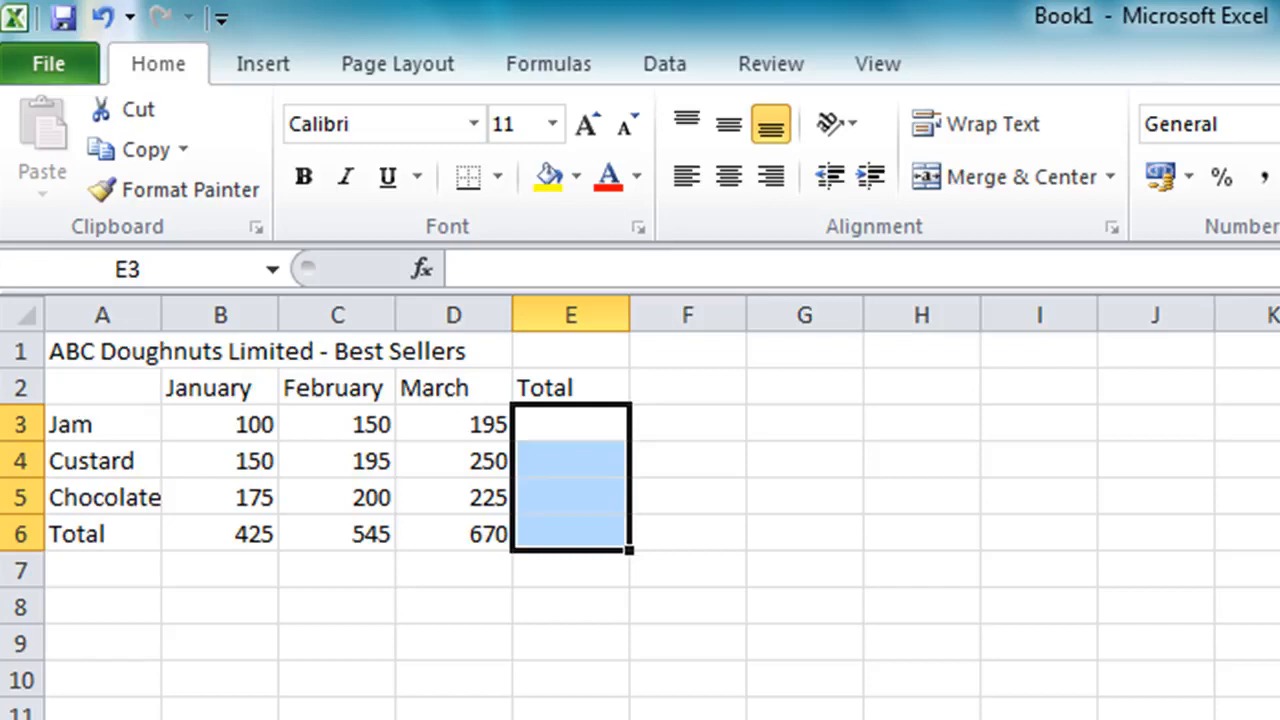
pyautogui.hotkey('alt', '=')
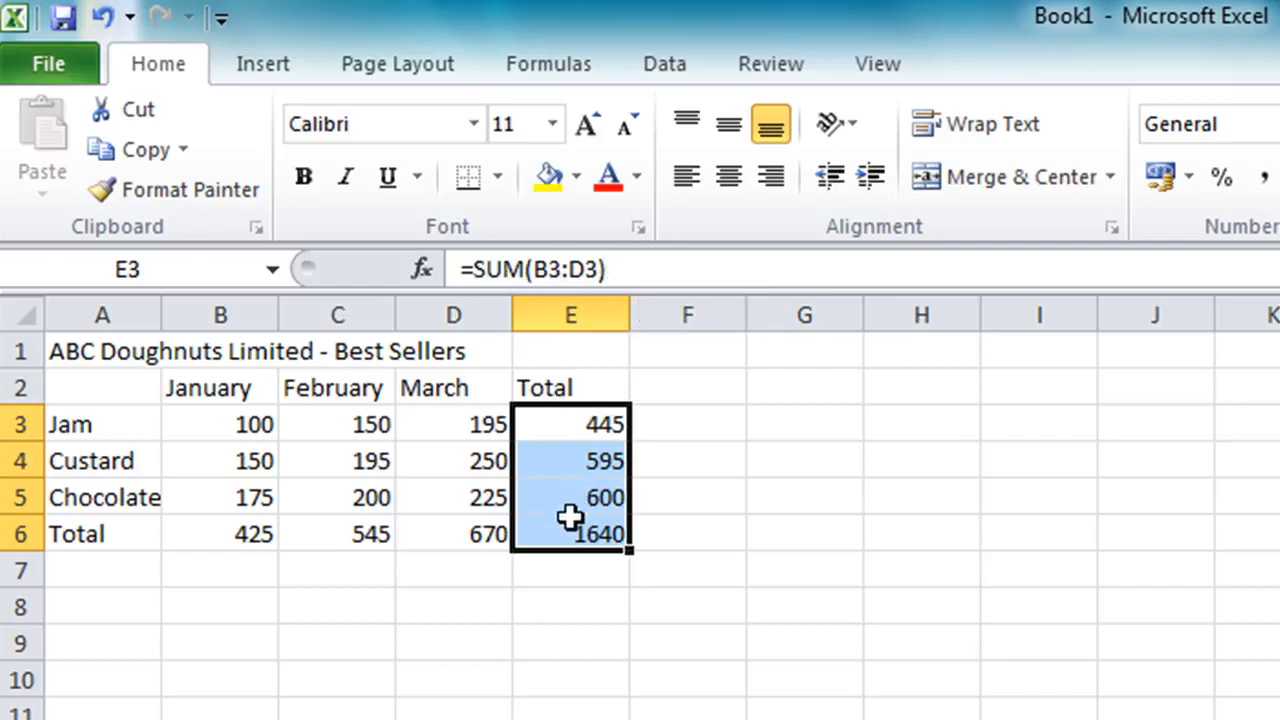
# Merge and centre the title across cells A1 to E1
pyautogui.click(220, 424)
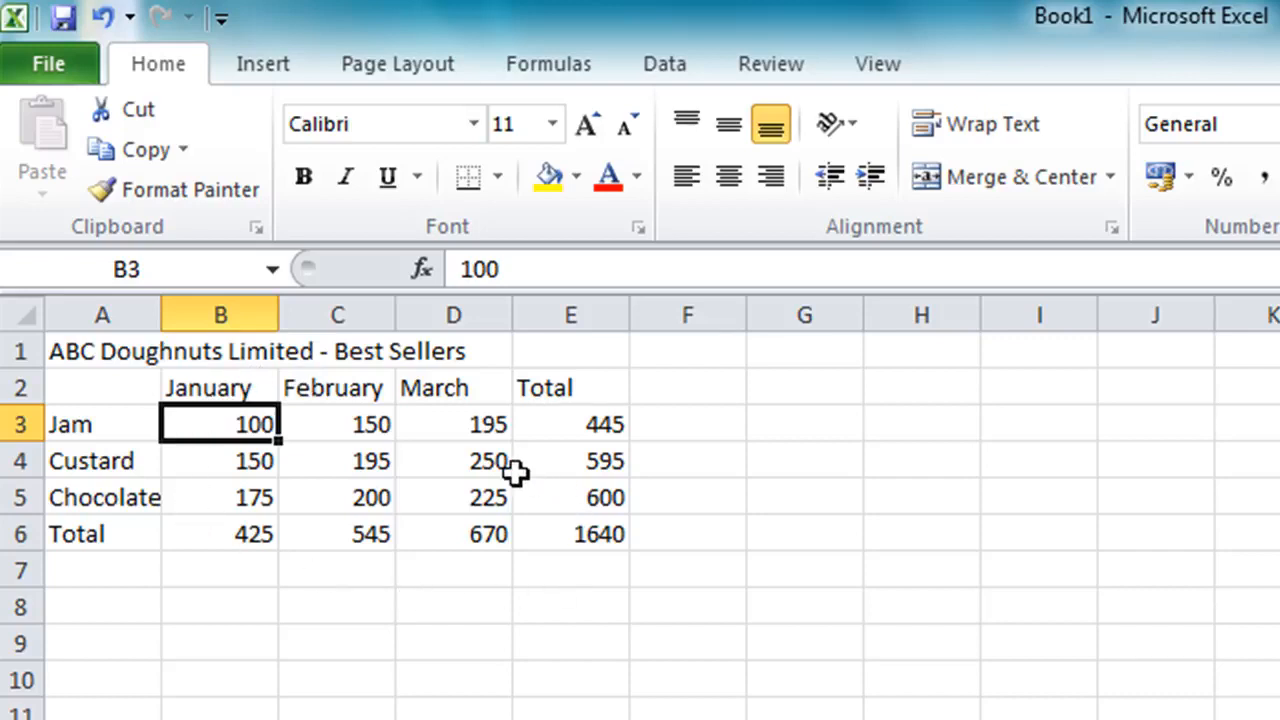
pyautogui.click(101, 350)
pyautogui.moveTo(101, 350); pyautogui.dragTo(546, 350)
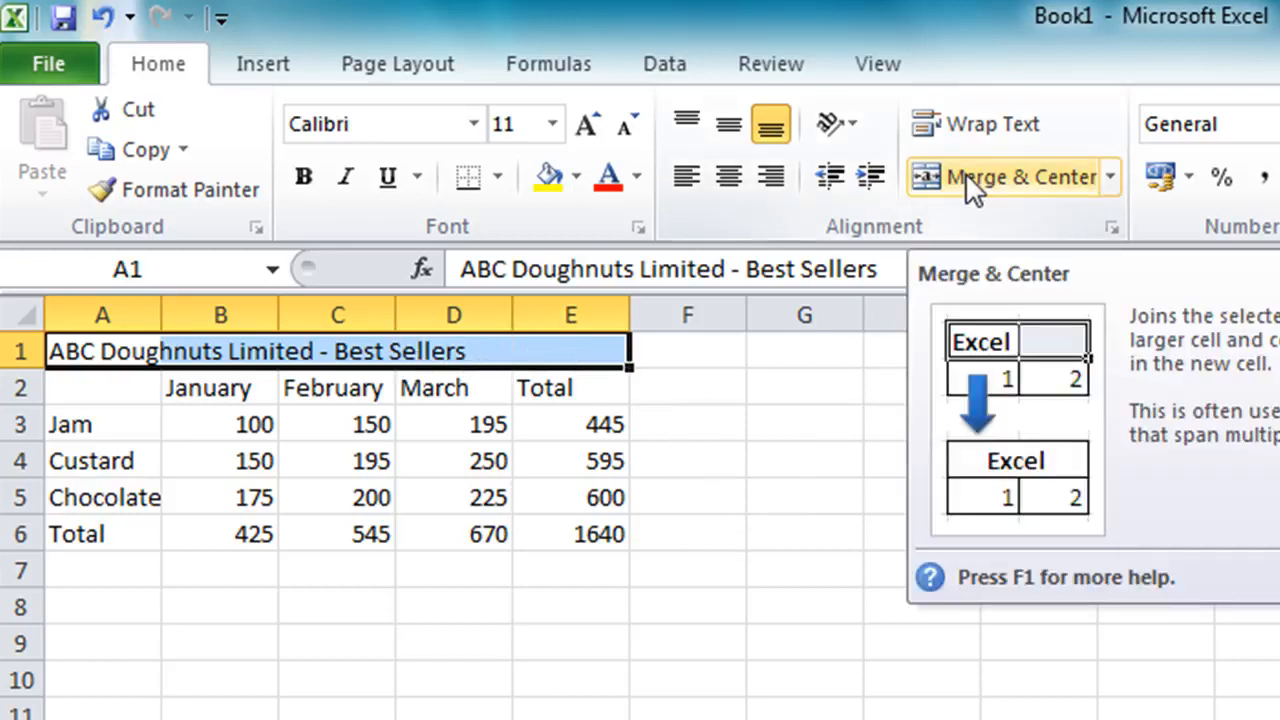
pyautogui.click(968, 182)
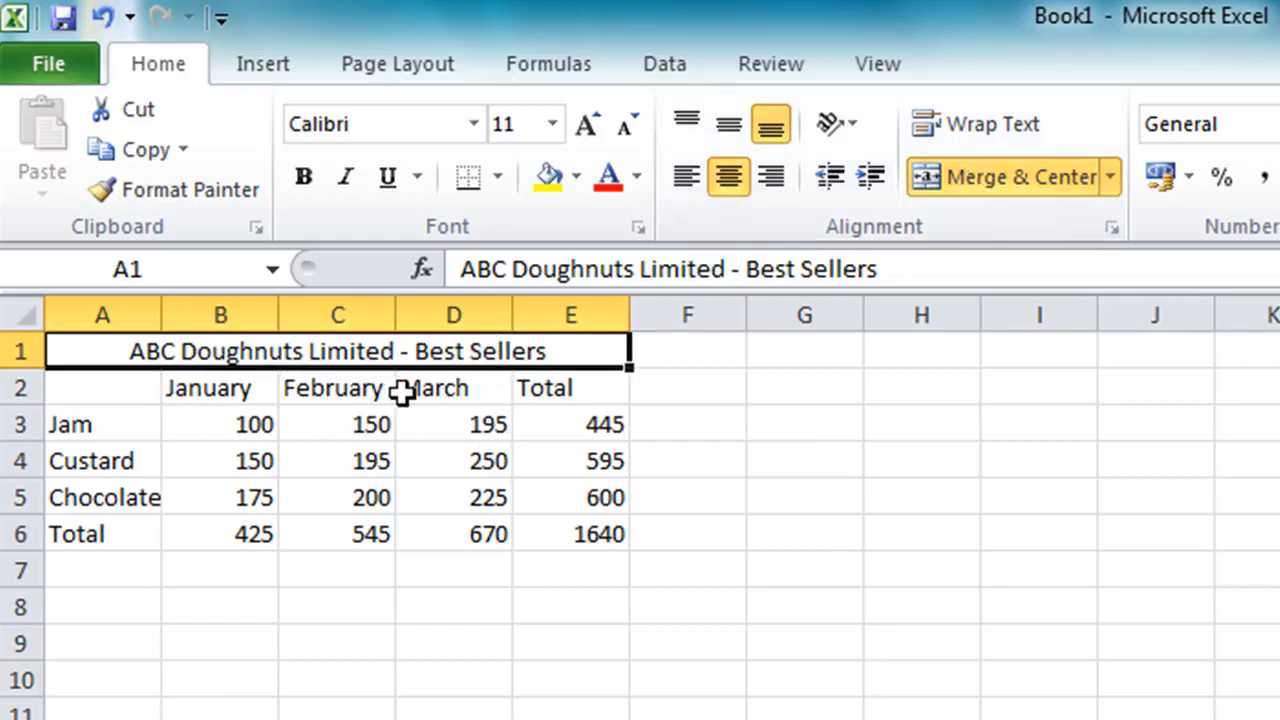
# Set the title font to 14 pt and make it bold
pyautogui.click(555, 124)
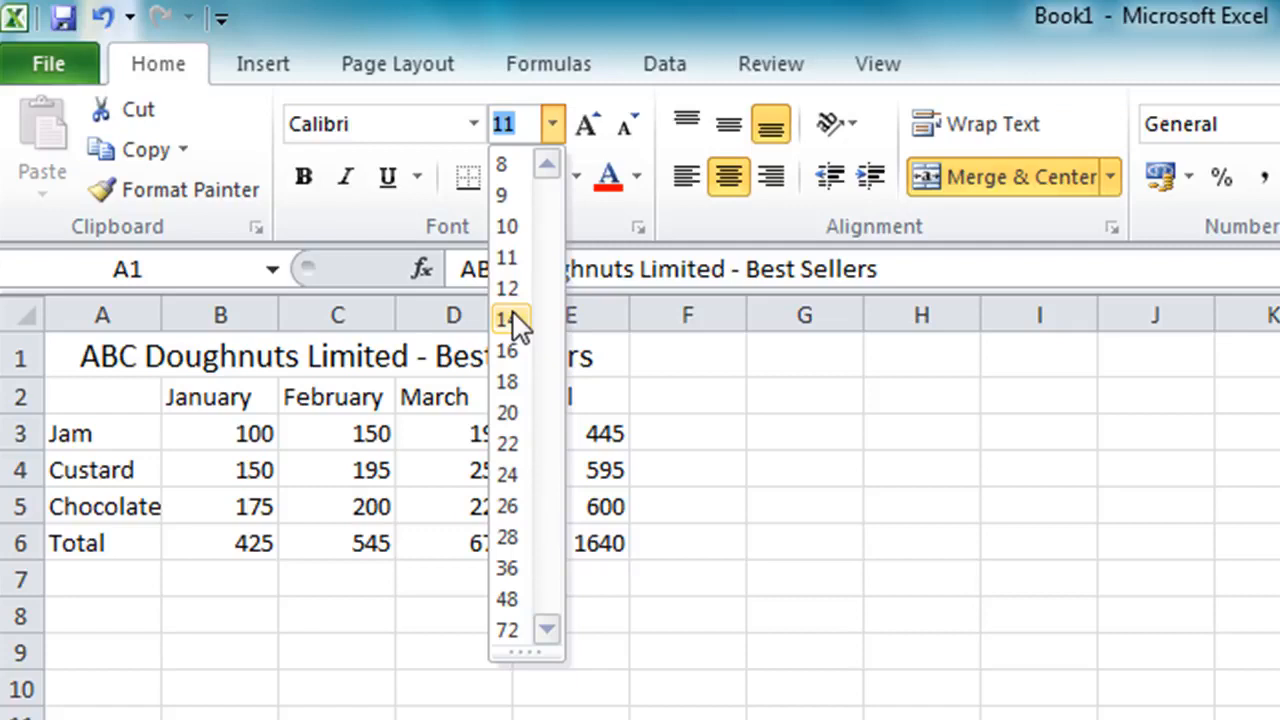
pyautogui.click(510, 320)
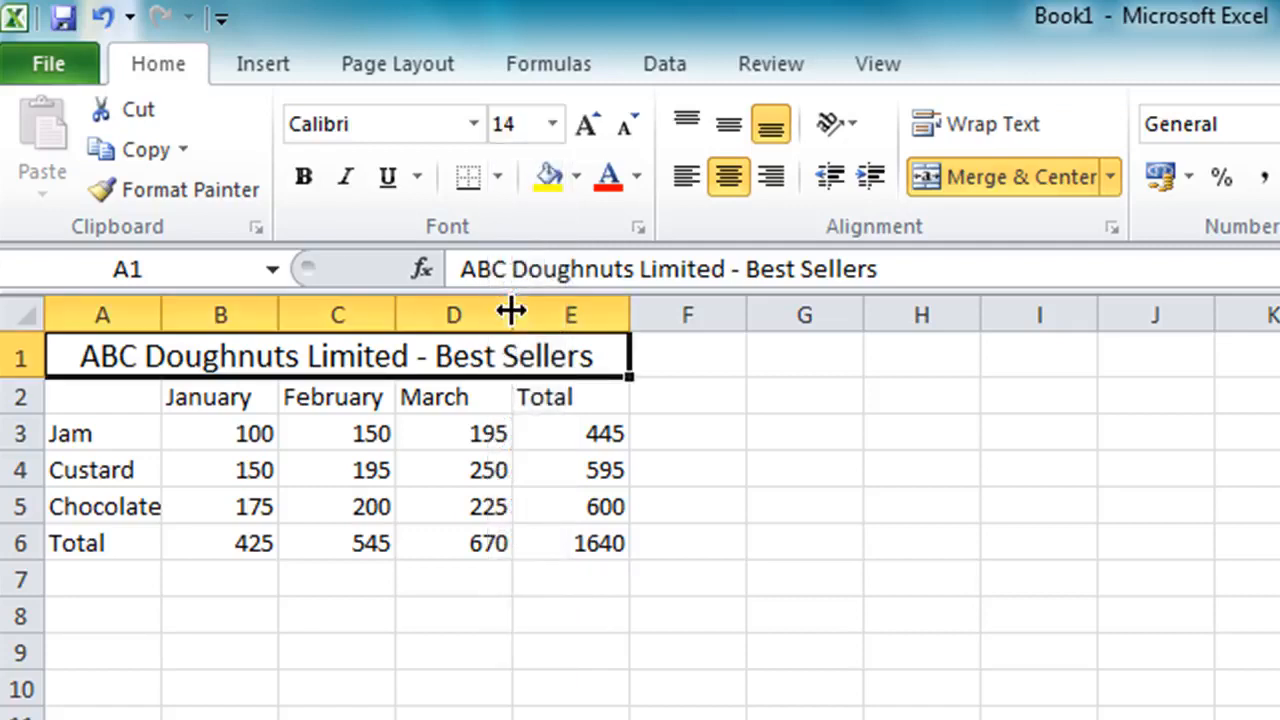
pyautogui.click(304, 178)
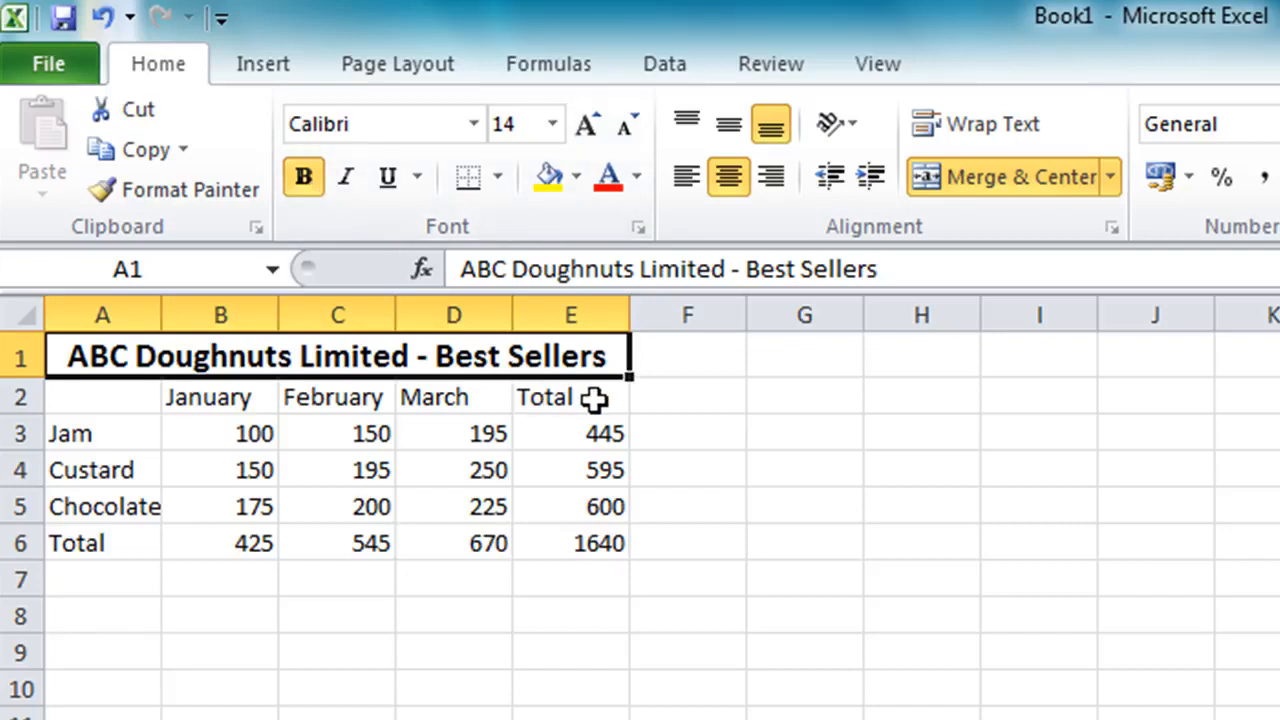
# Bold the month headers in B2:E2, the row labels in A3:A6 and the grand total in E6
pyautogui.moveTo(594, 399); pyautogui.dragTo(265, 397)
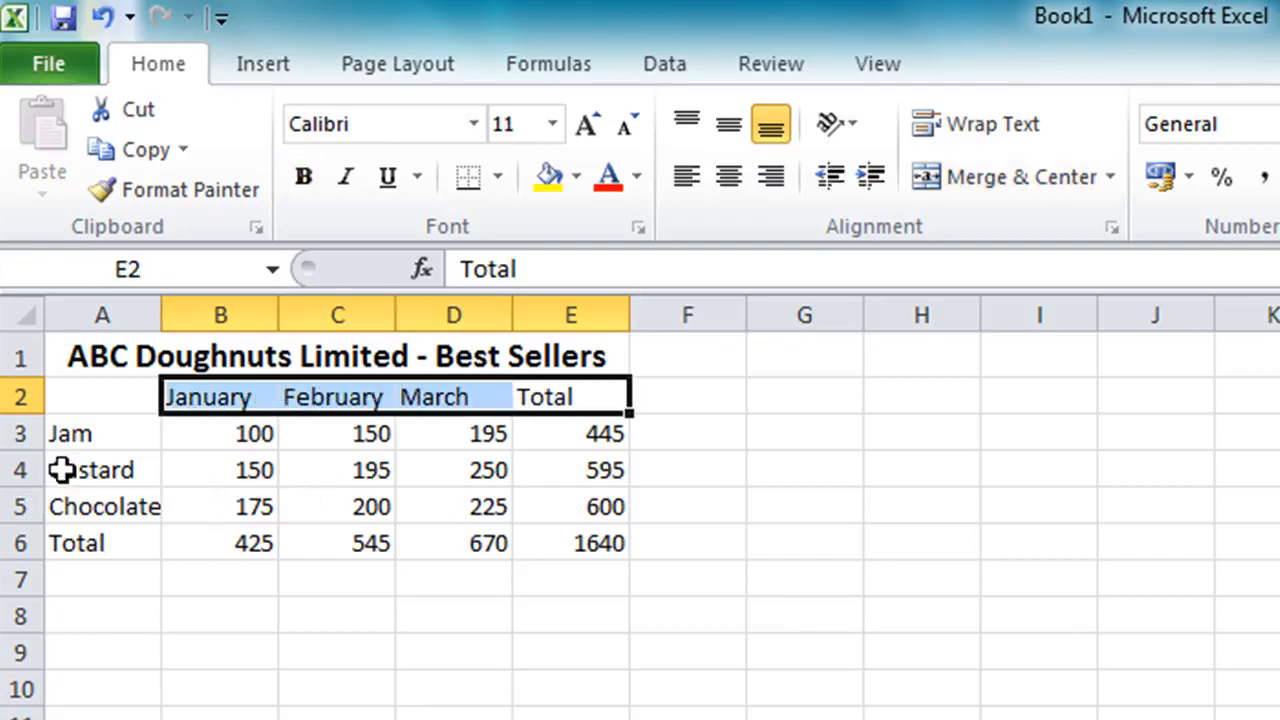
pyautogui.keyDown('ctrl'); pyautogui.moveTo(97, 431); pyautogui.dragTo(87, 525); pyautogui.keyUp('ctrl')
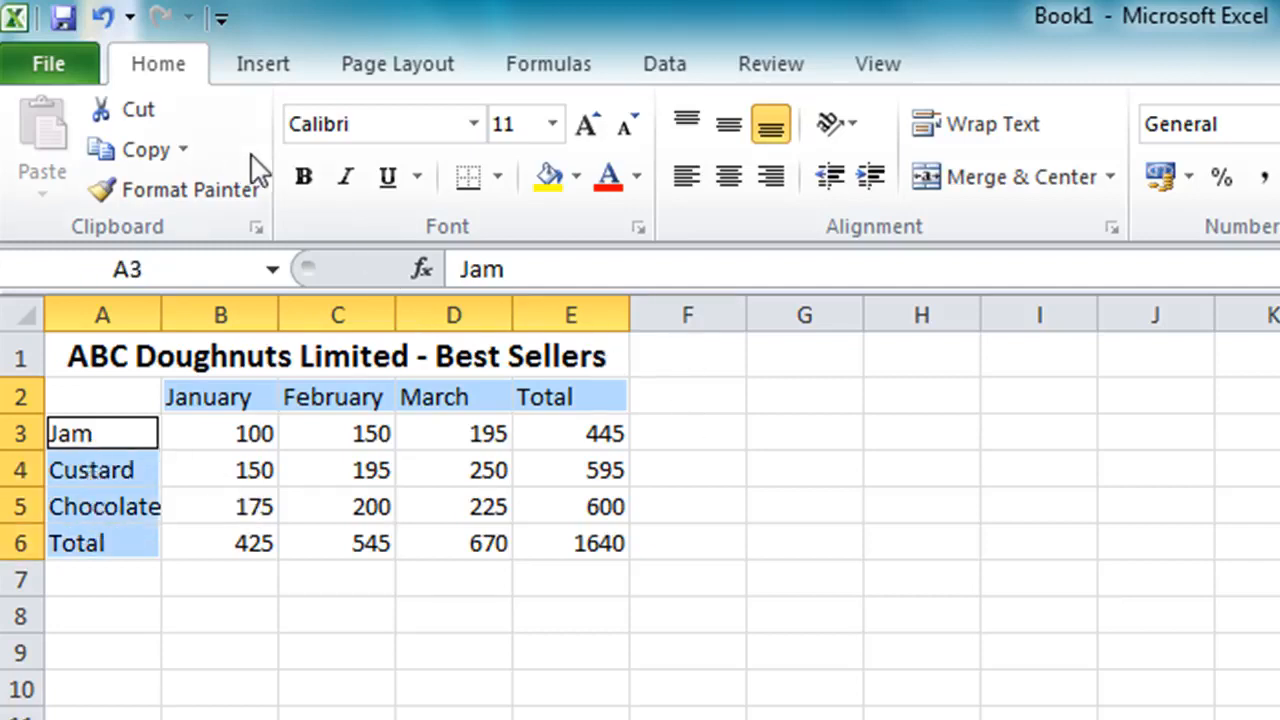
pyautogui.click(299, 175)
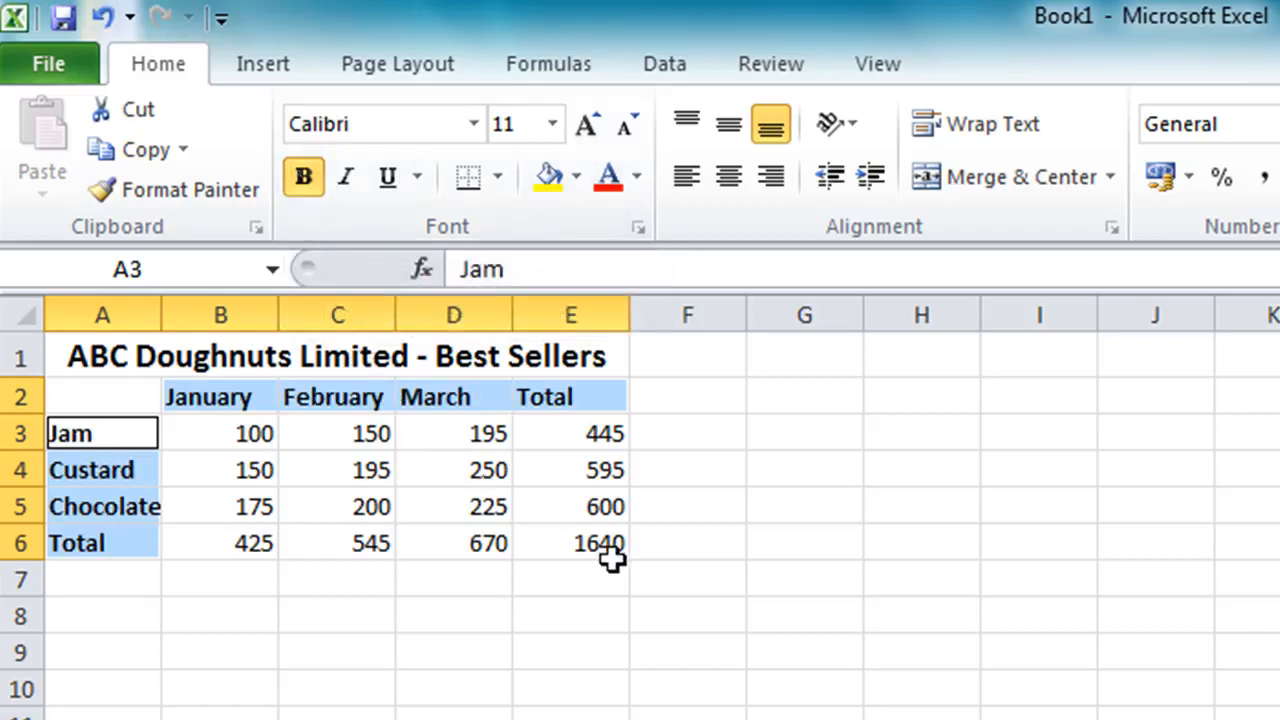
pyautogui.click(575, 543)
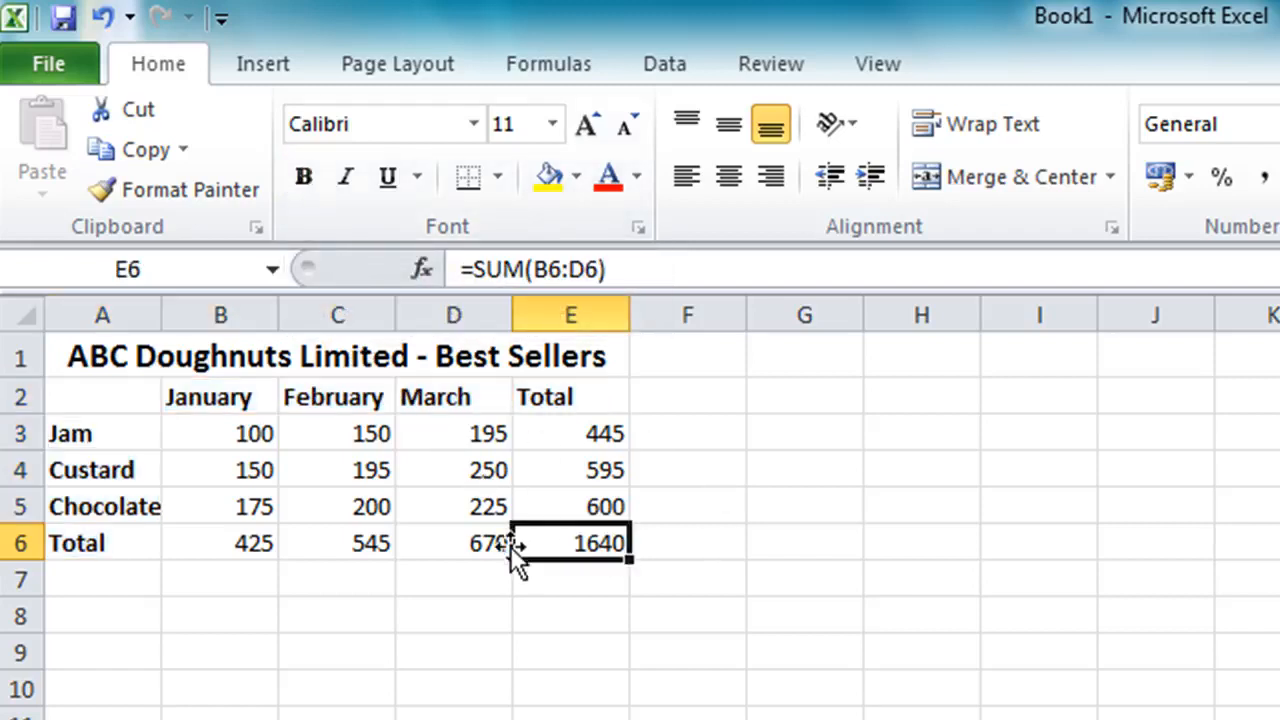
pyautogui.click(309, 176)
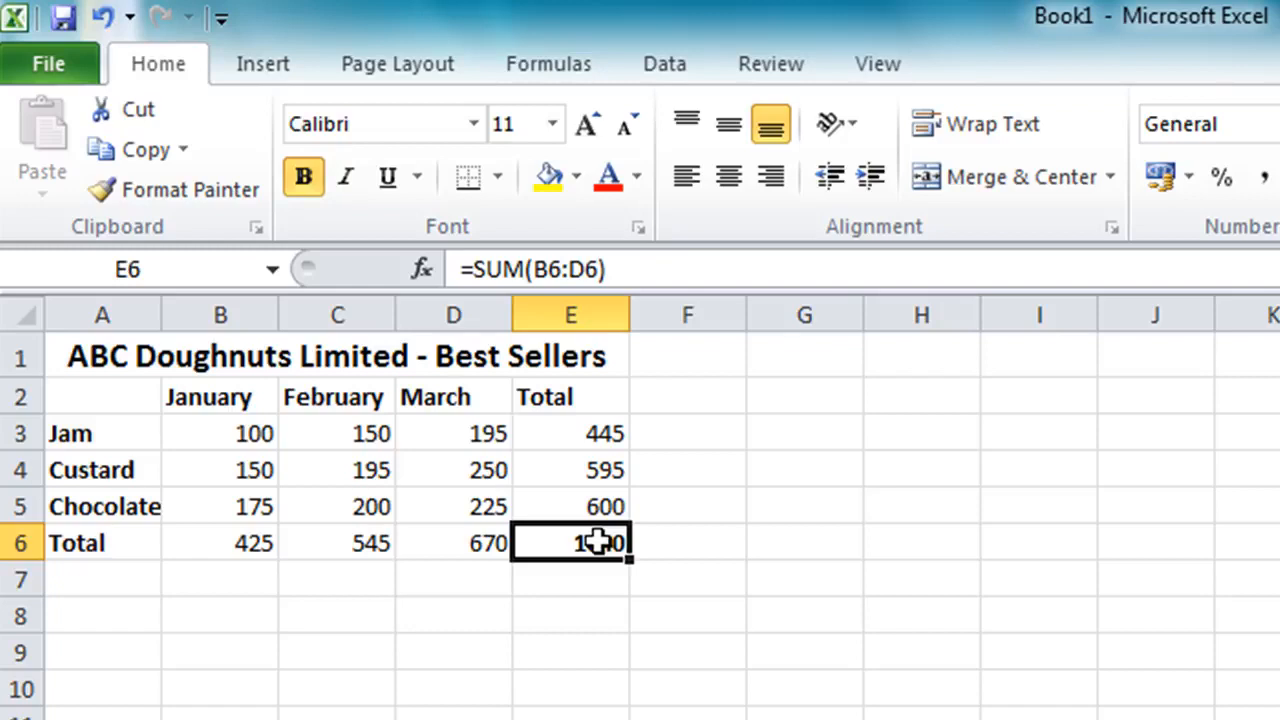
# Apply All Borders to the whole table from A1 to E6
pyautogui.moveTo(523, 541); pyautogui.dragTo(155, 357)
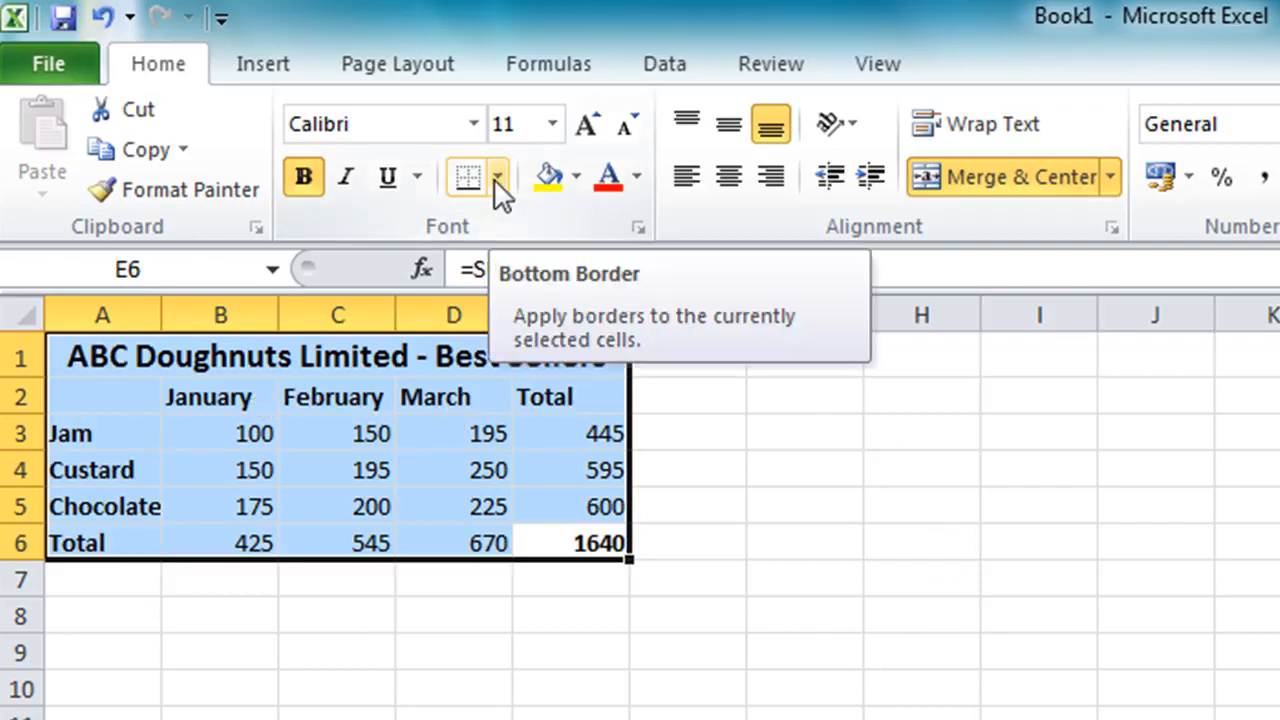
pyautogui.click(497, 178)
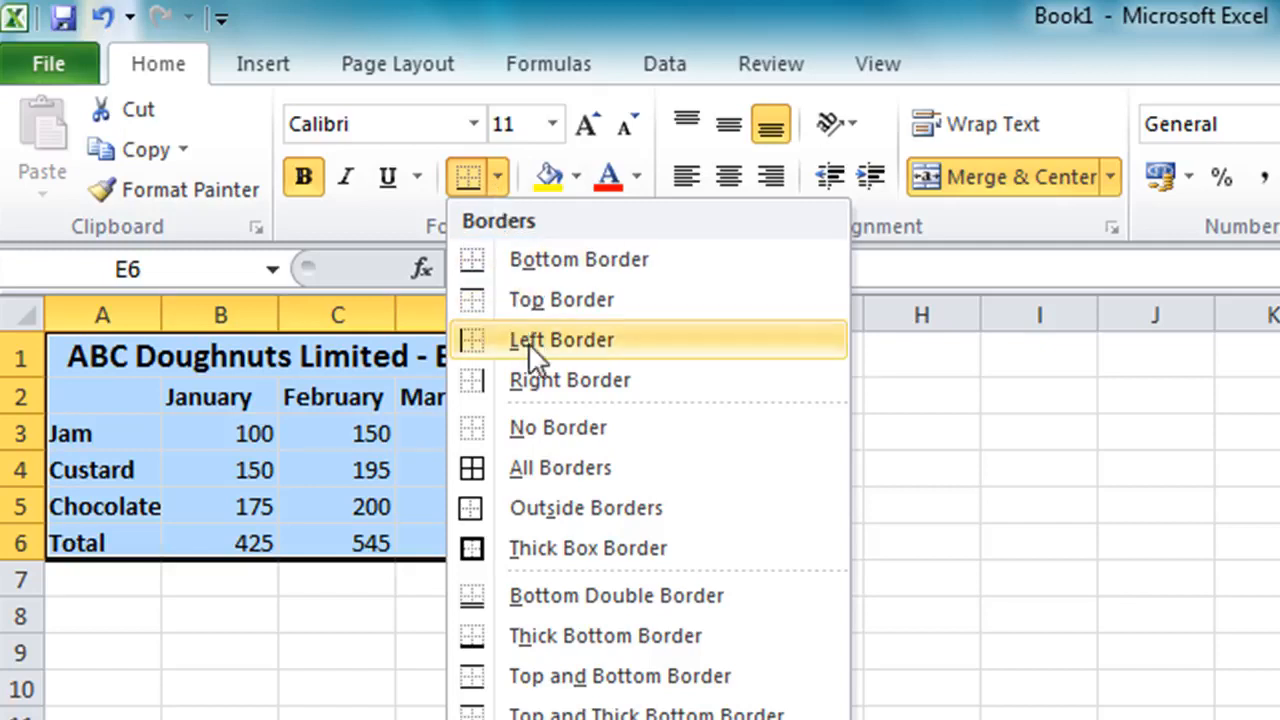
pyautogui.click(550, 466)
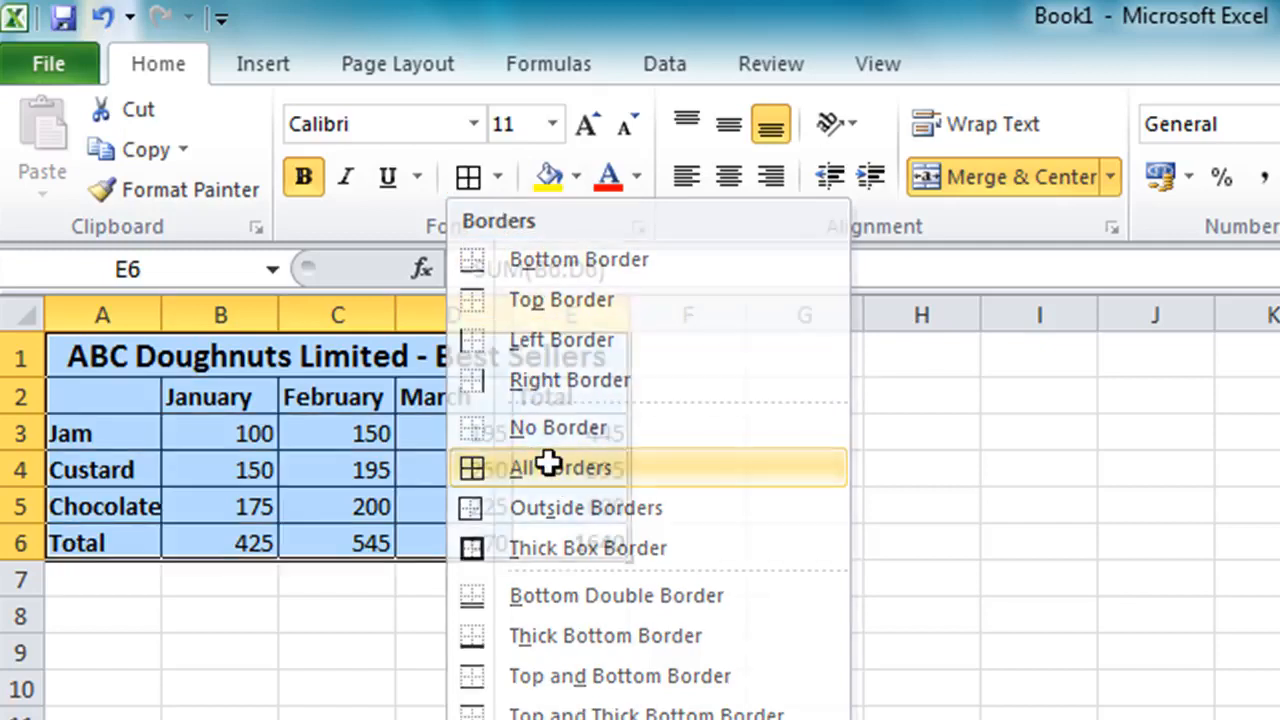
pyautogui.click(803, 544)
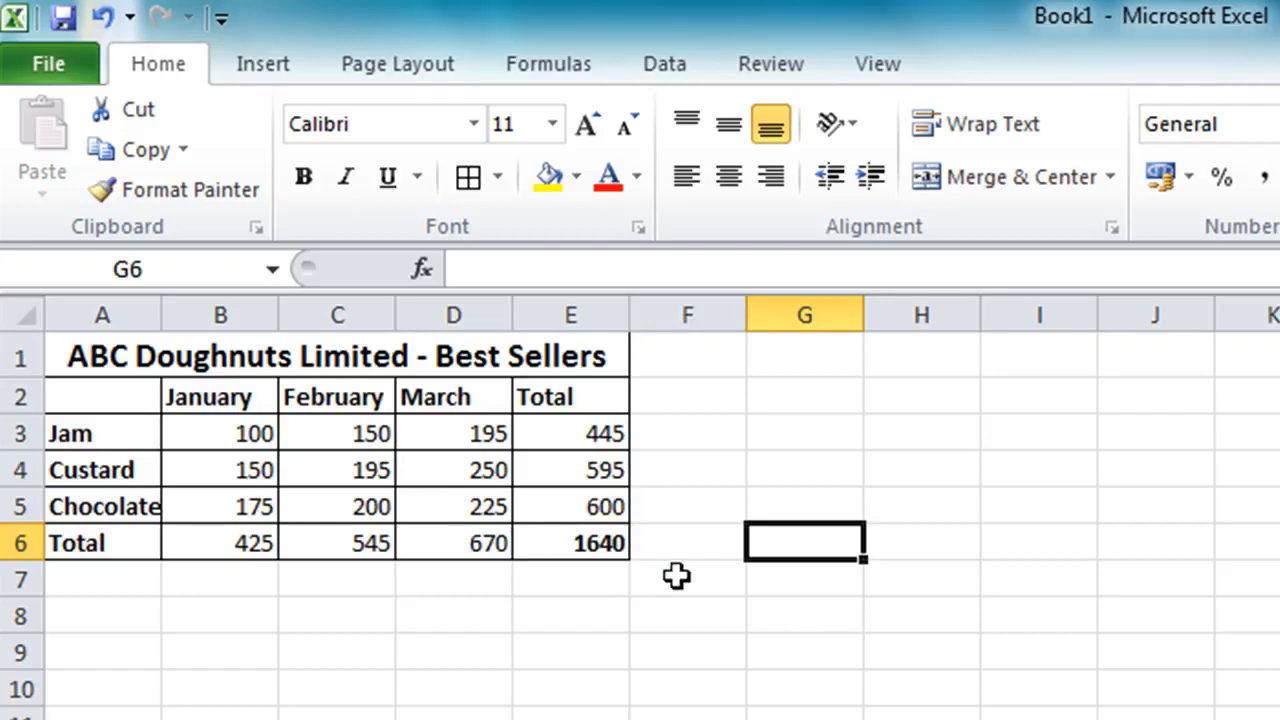
# Fill the merged title cell with a light aqua theme shade
pyautogui.click(303, 357)
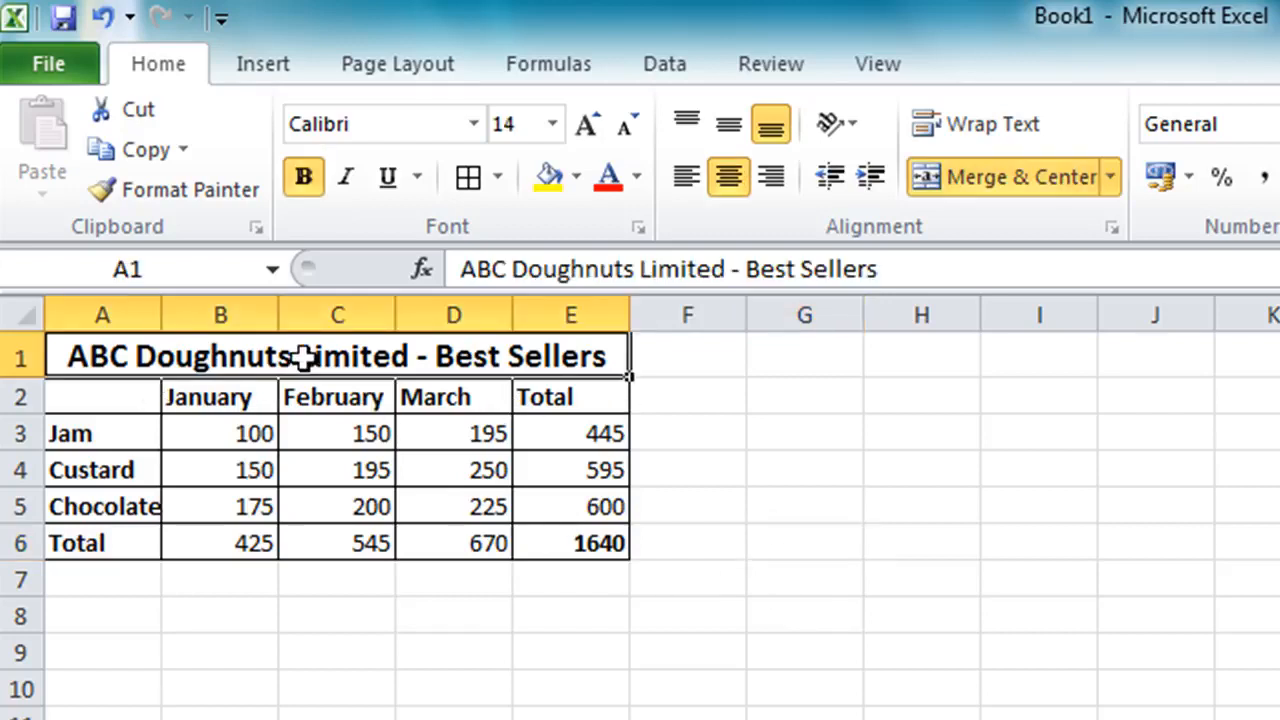
pyautogui.click(577, 178)
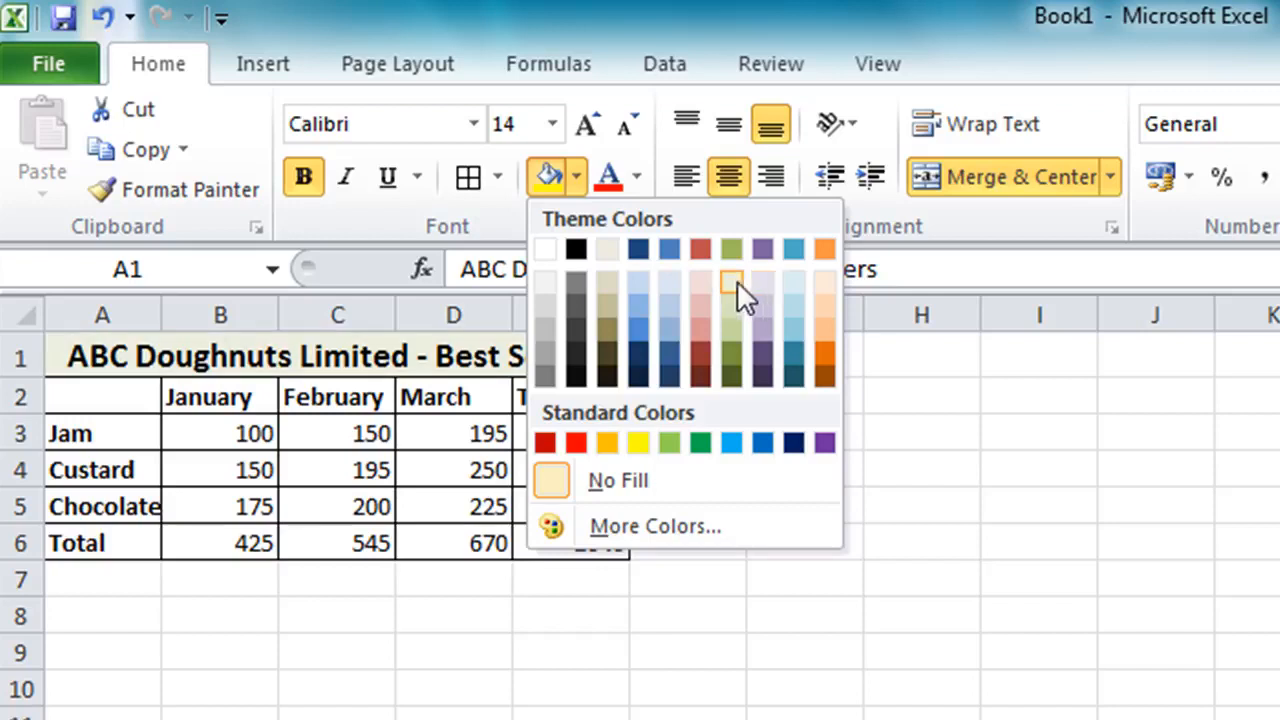
pyautogui.click(793, 286)
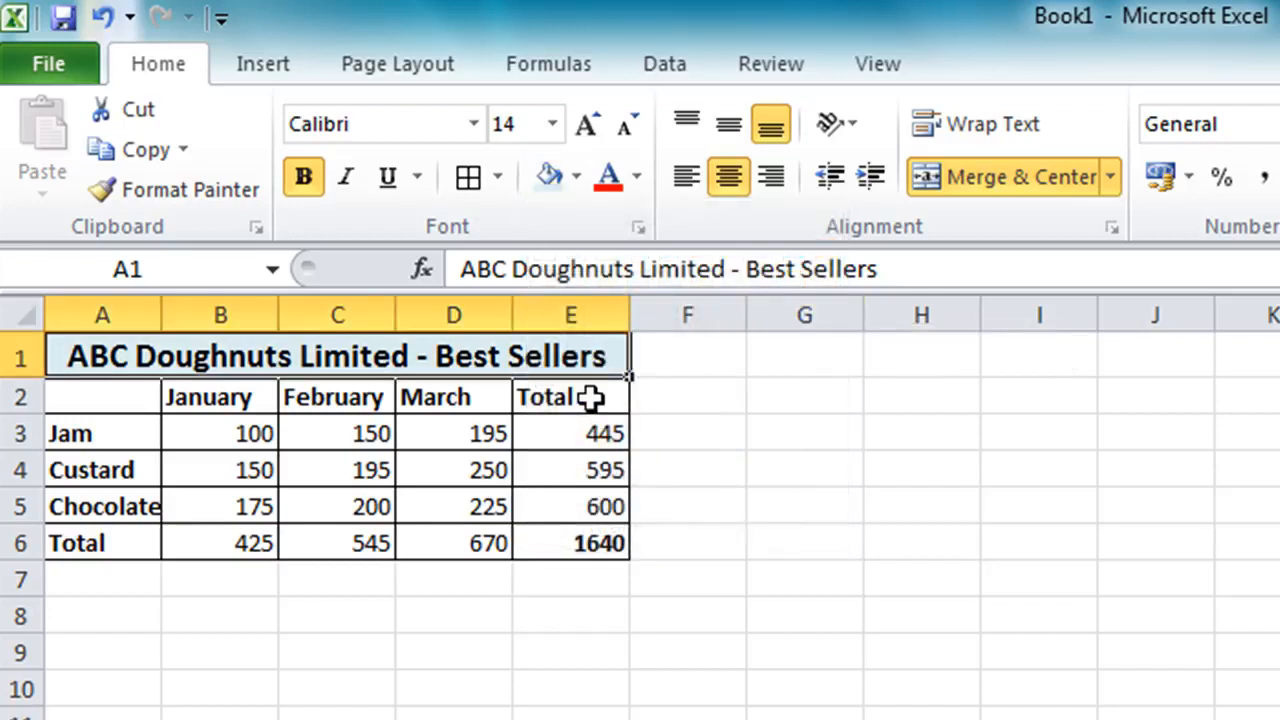
# Fill the header row A2:E2 and row labels A3:A6 with a light olive green shade
pyautogui.click(591, 398)
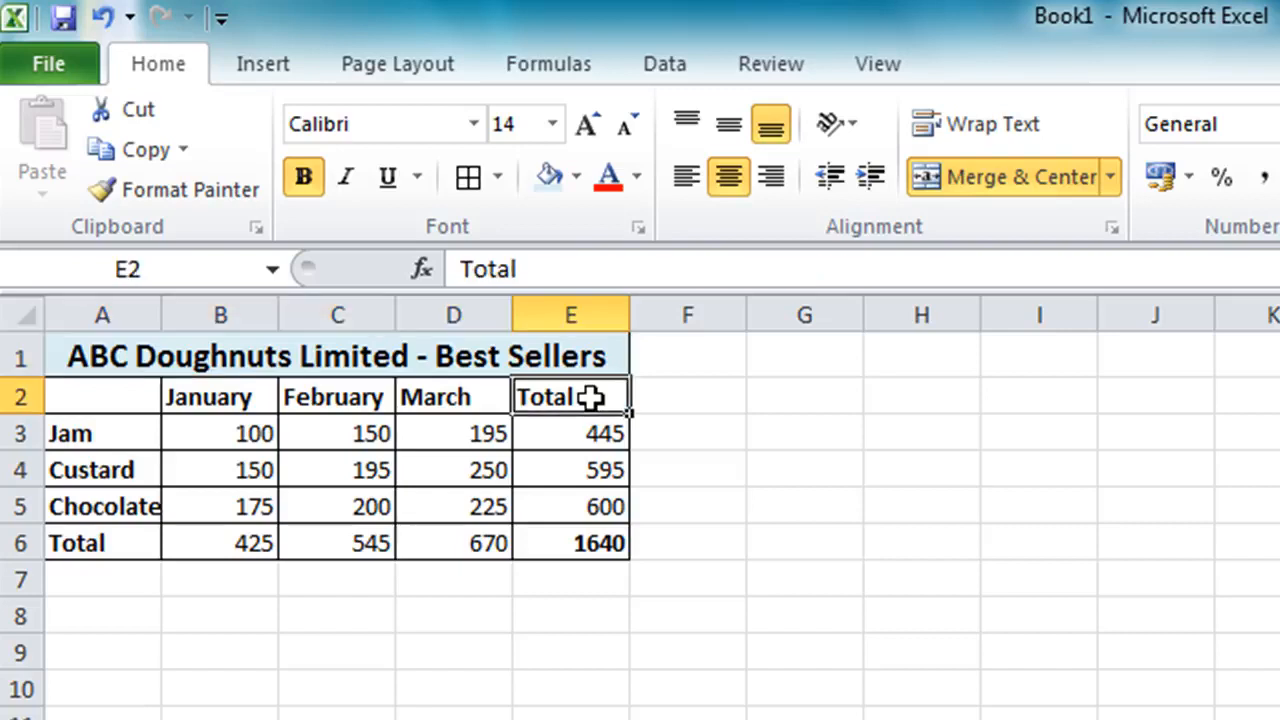
pyautogui.moveTo(591, 398); pyautogui.dragTo(30, 398)
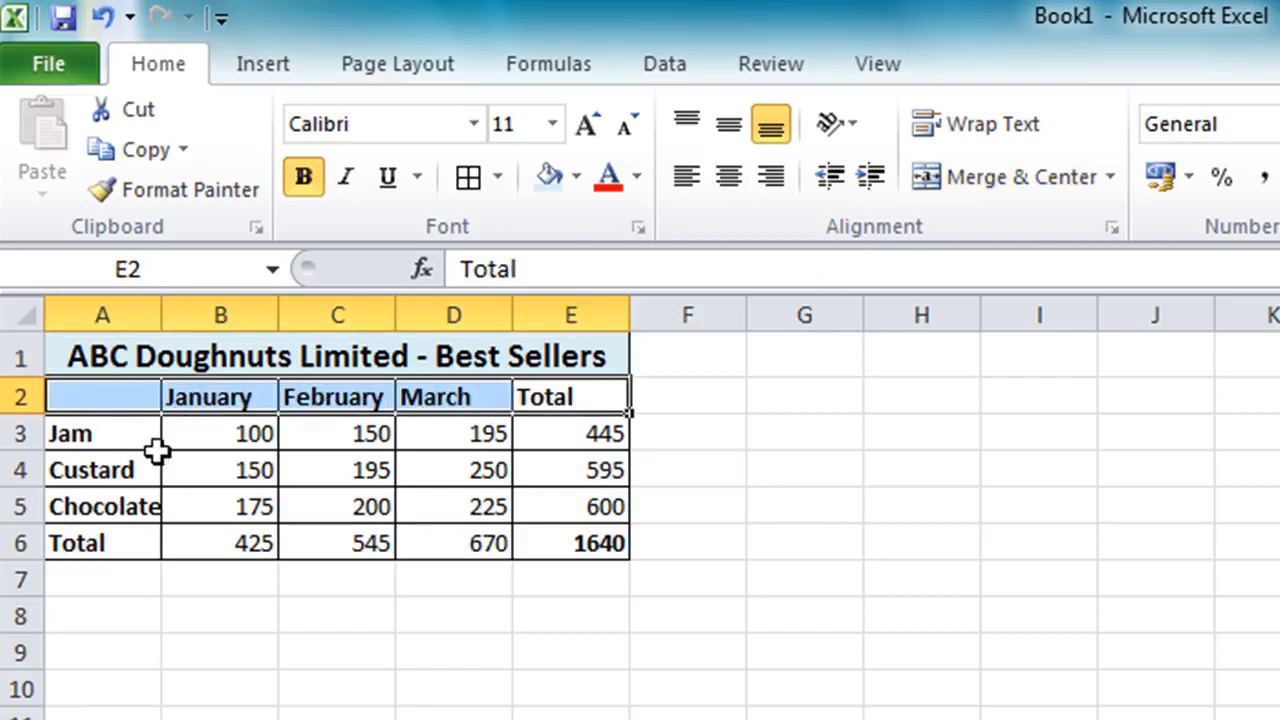
pyautogui.click(117, 432)
pyautogui.moveTo(117, 432); pyautogui.dragTo(95, 542)
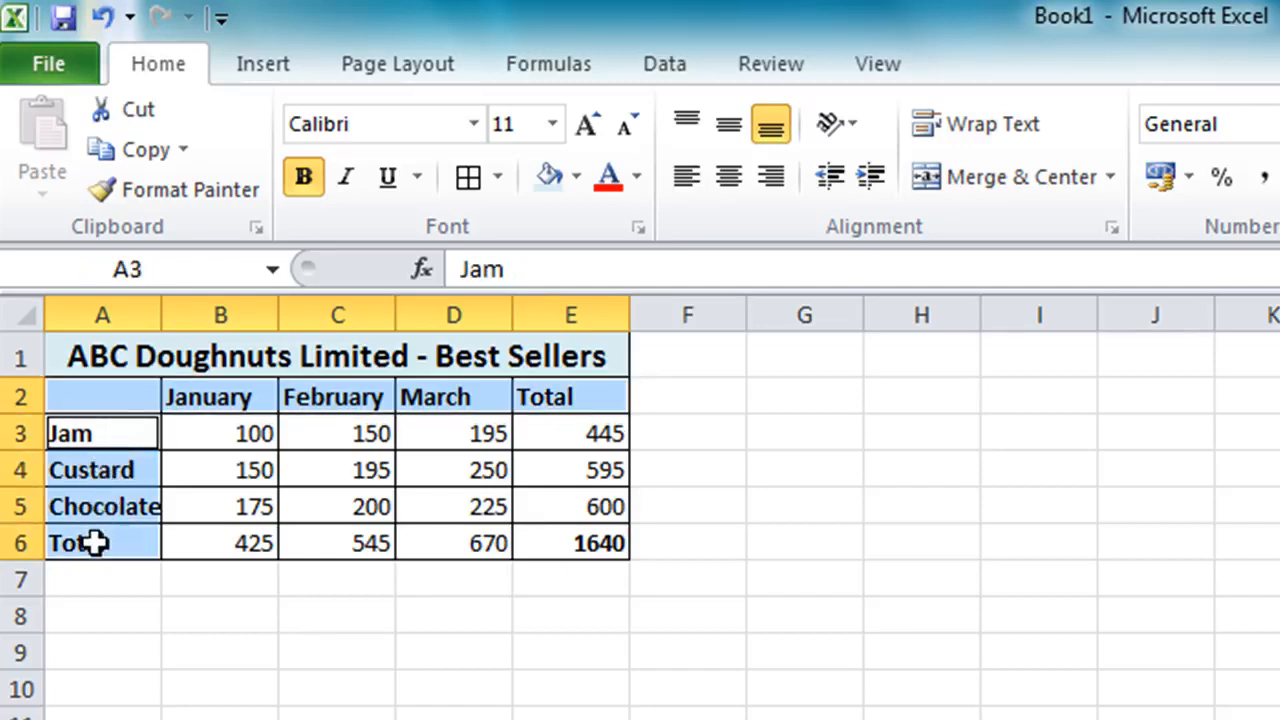
pyautogui.click(575, 176)
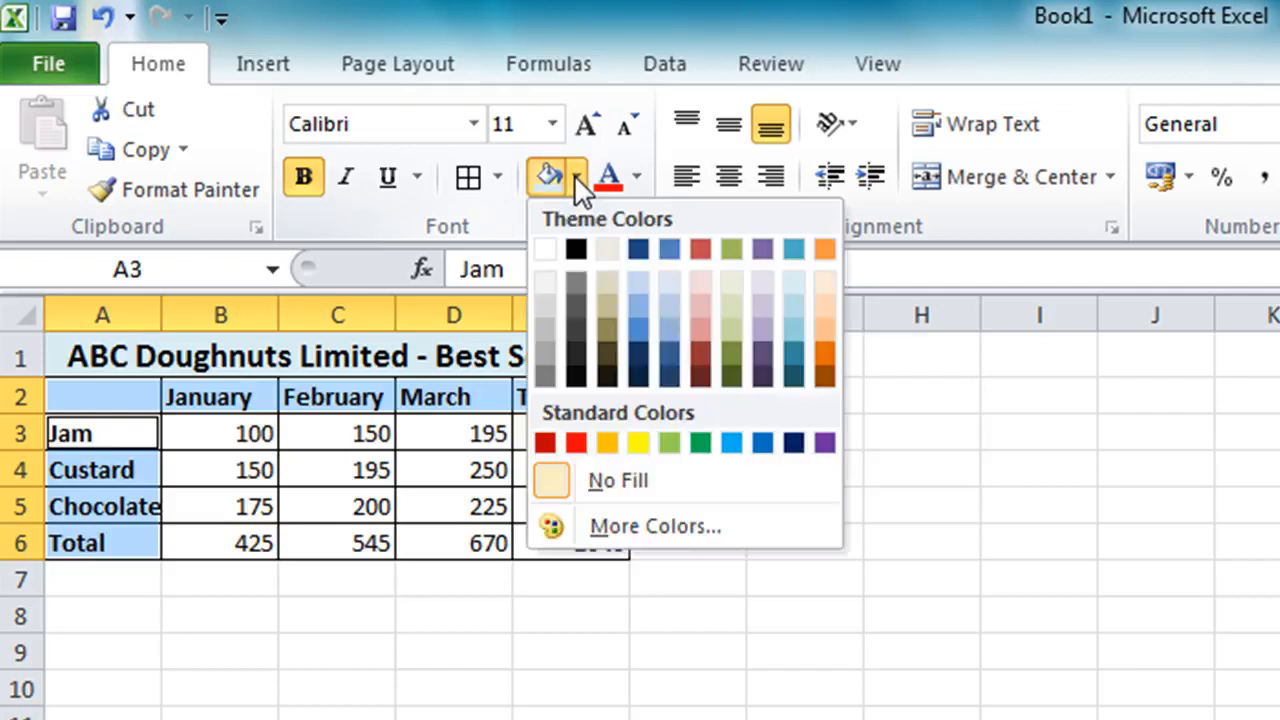
pyautogui.click(737, 281)
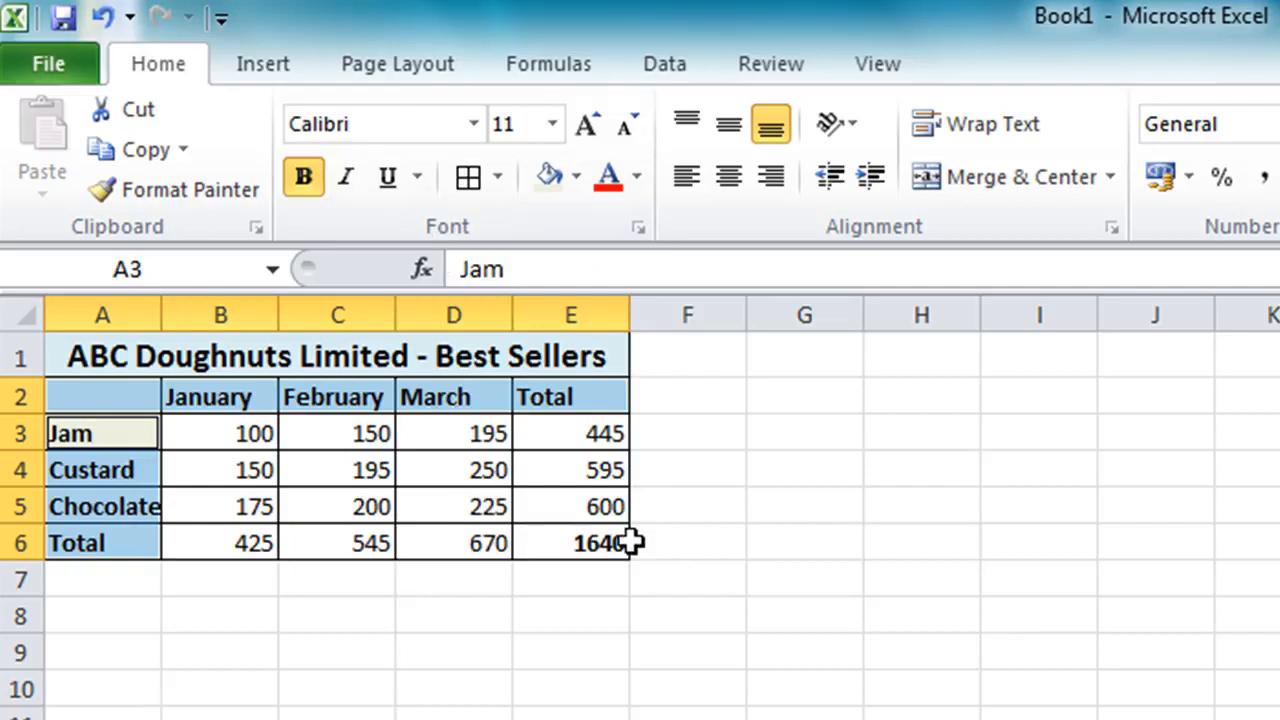
# Fill the grand total cell E6 with a light orange shade
pyautogui.click(585, 542)
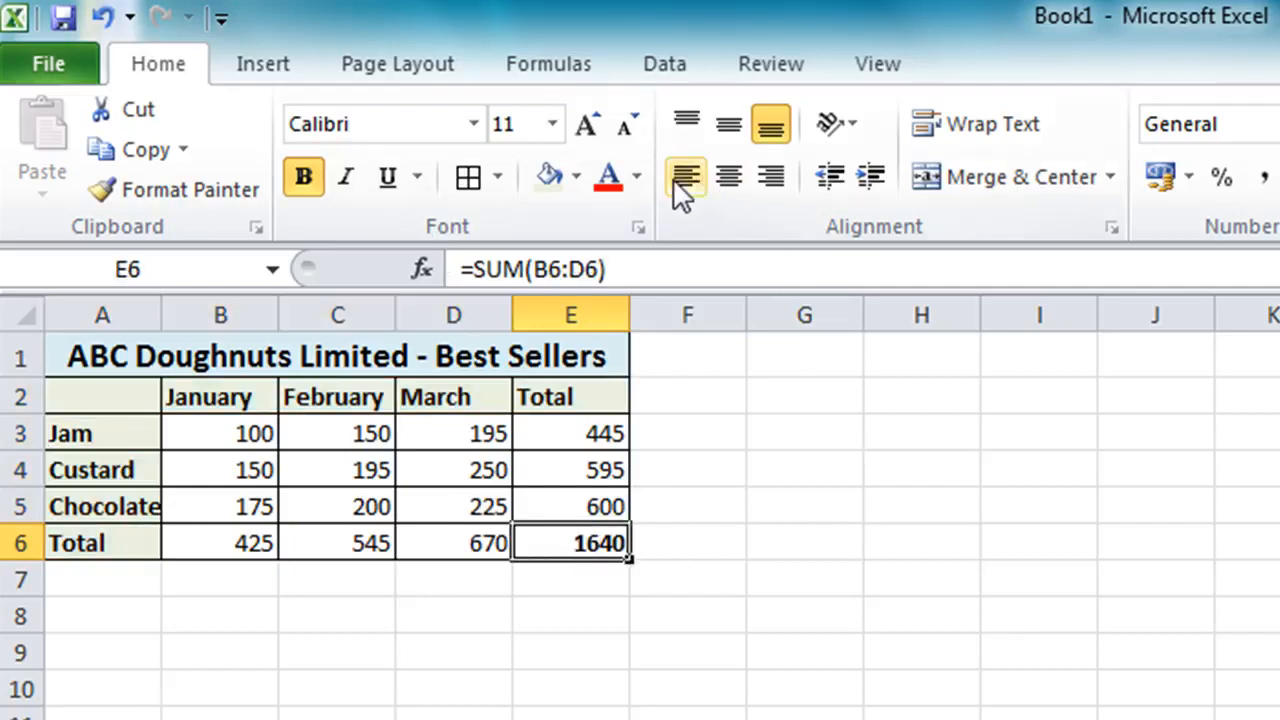
pyautogui.click(576, 178)
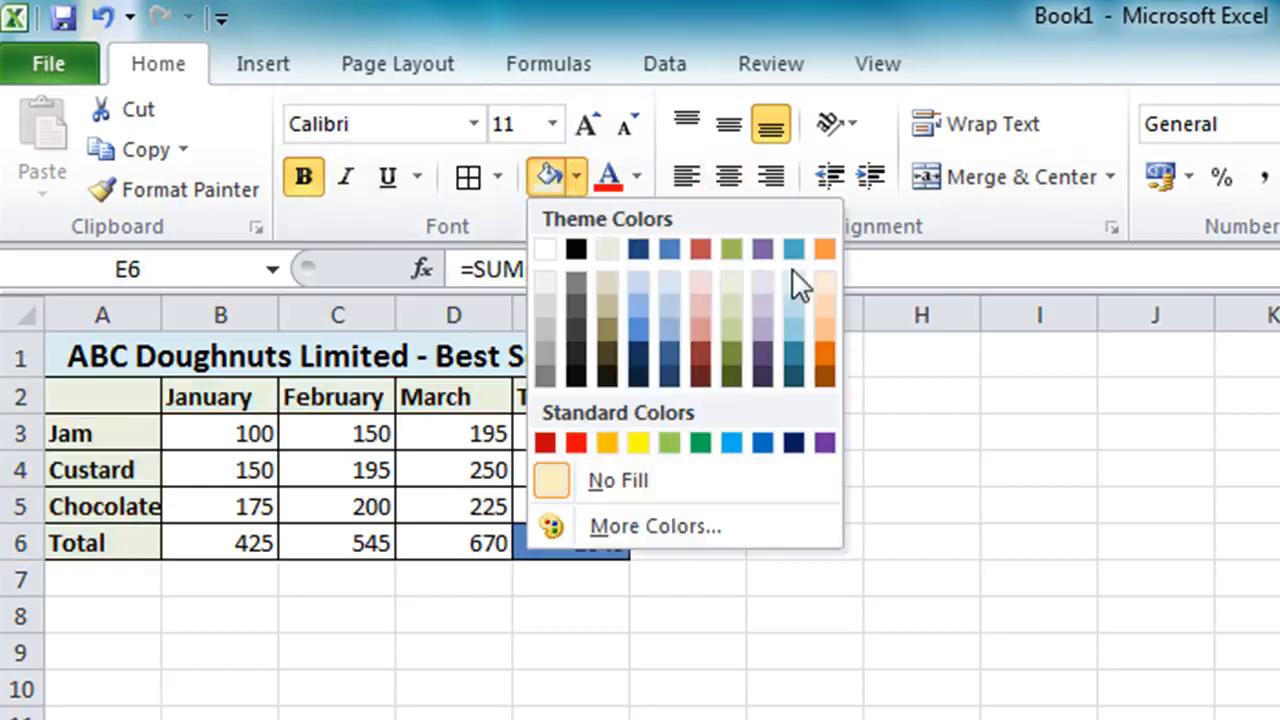
pyautogui.click(832, 278)
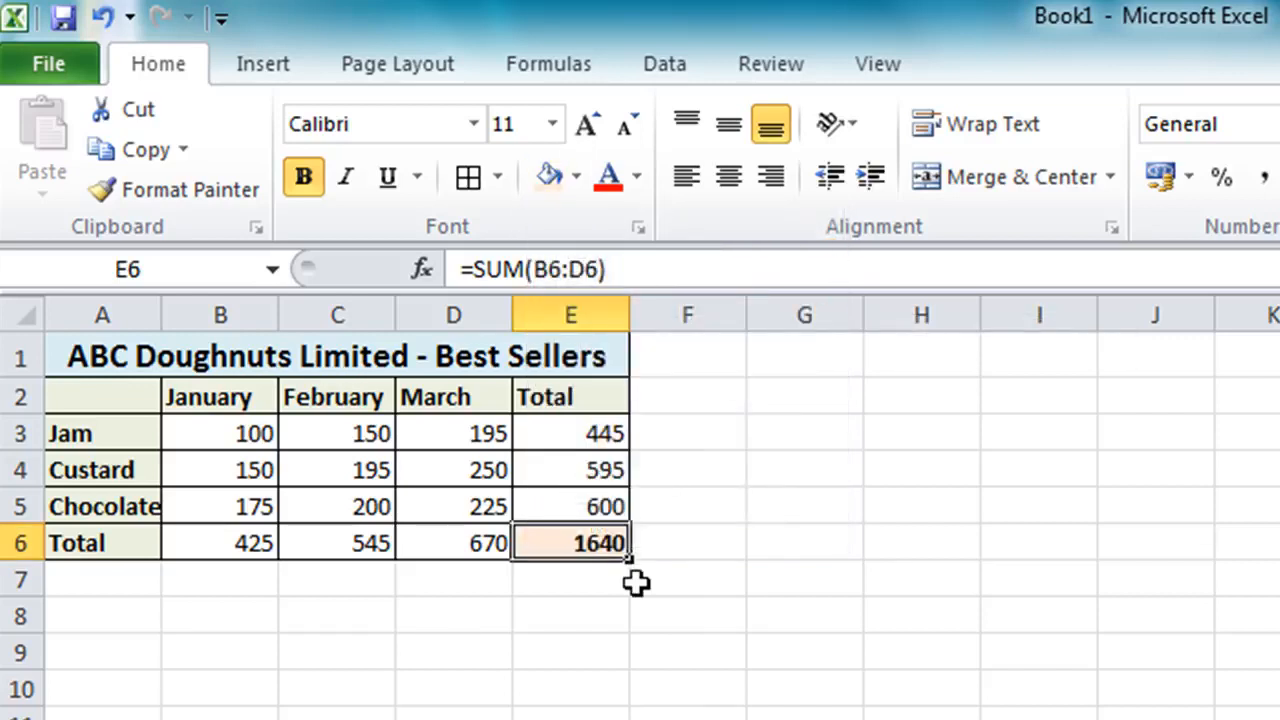
# Apply the £ Accounting number format with no decimal places to the figures in B3:E6
pyautogui.click(871, 597)
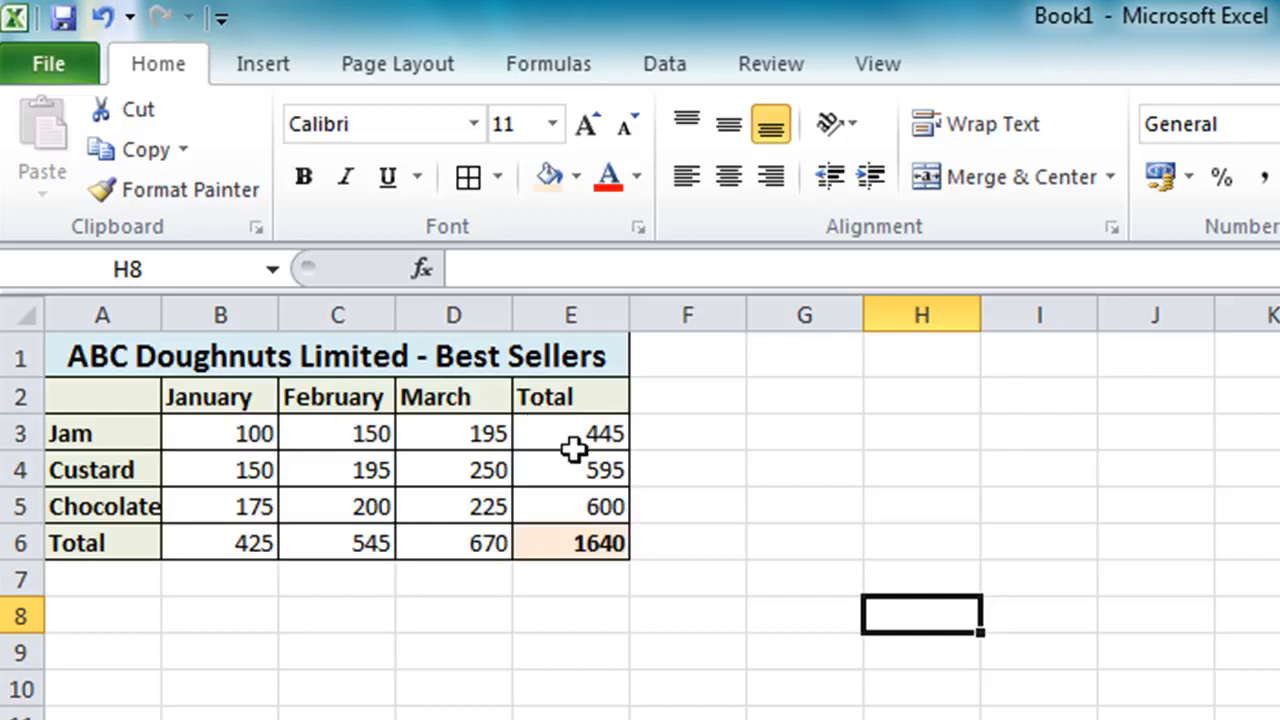
pyautogui.moveTo(257, 434); pyautogui.dragTo(548, 541)
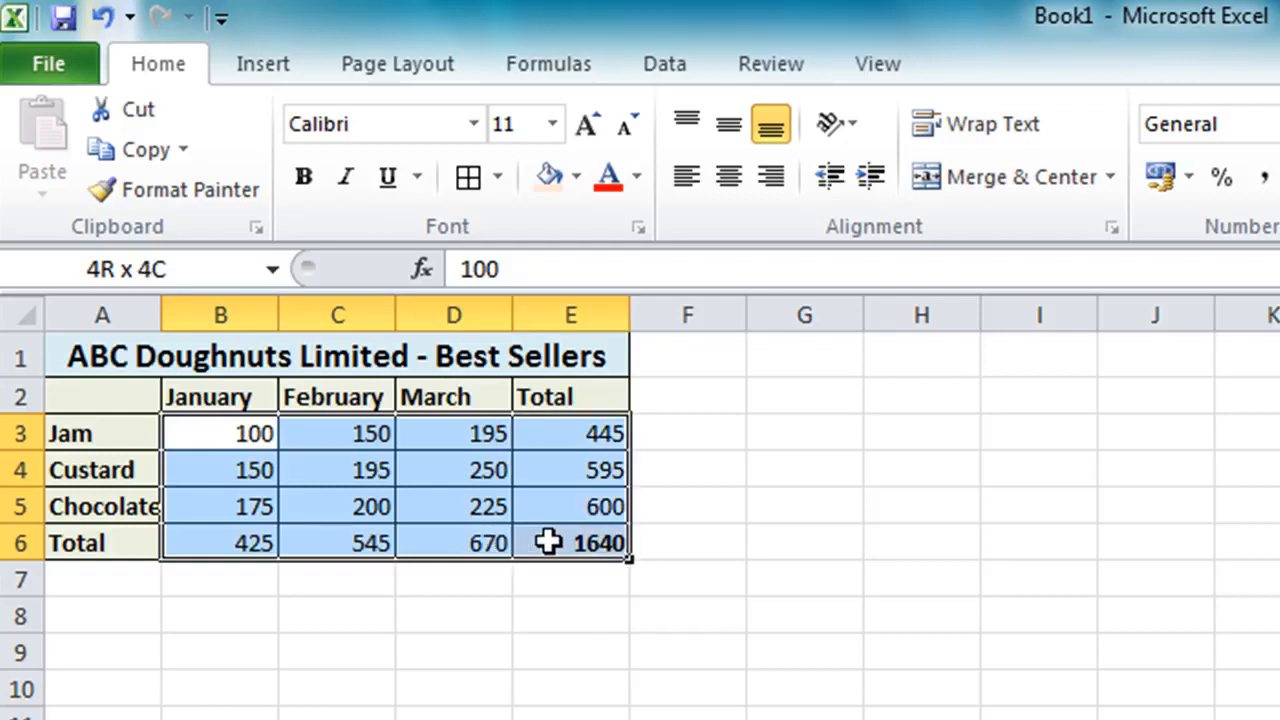
pyautogui.moveTo(548, 541); pyautogui.dragTo(548, 541)
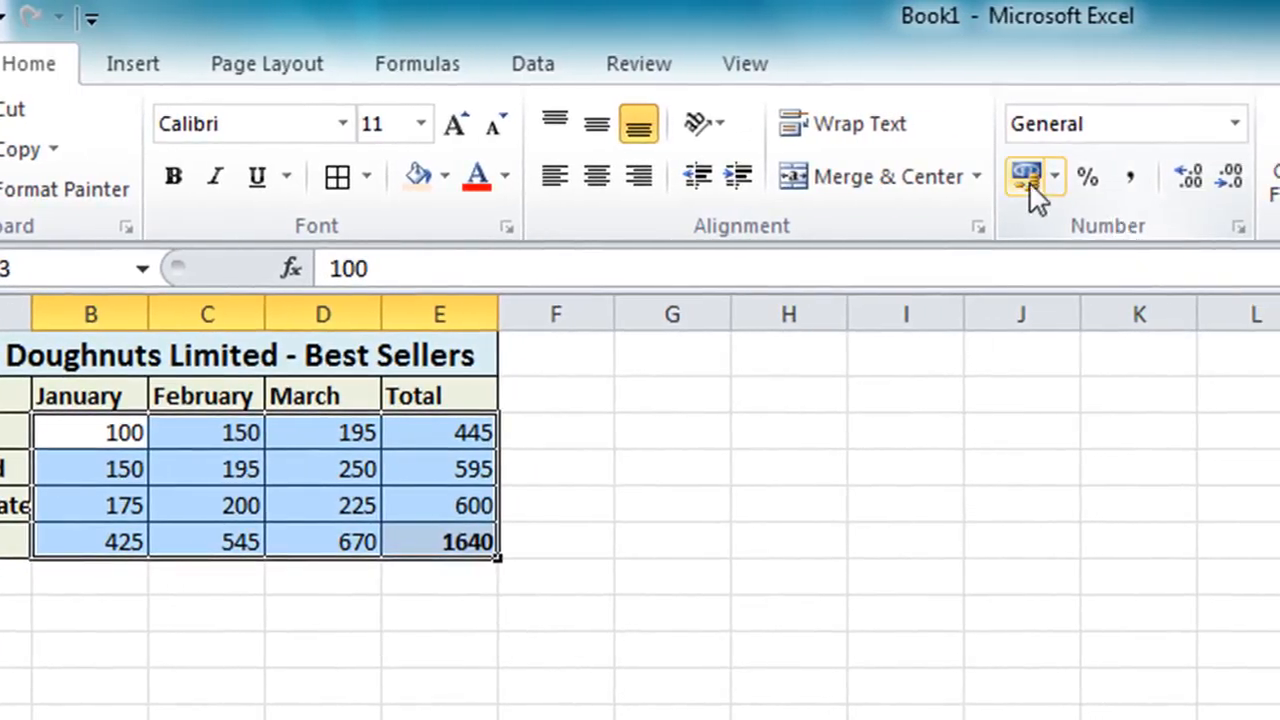
pyautogui.click(1029, 181)
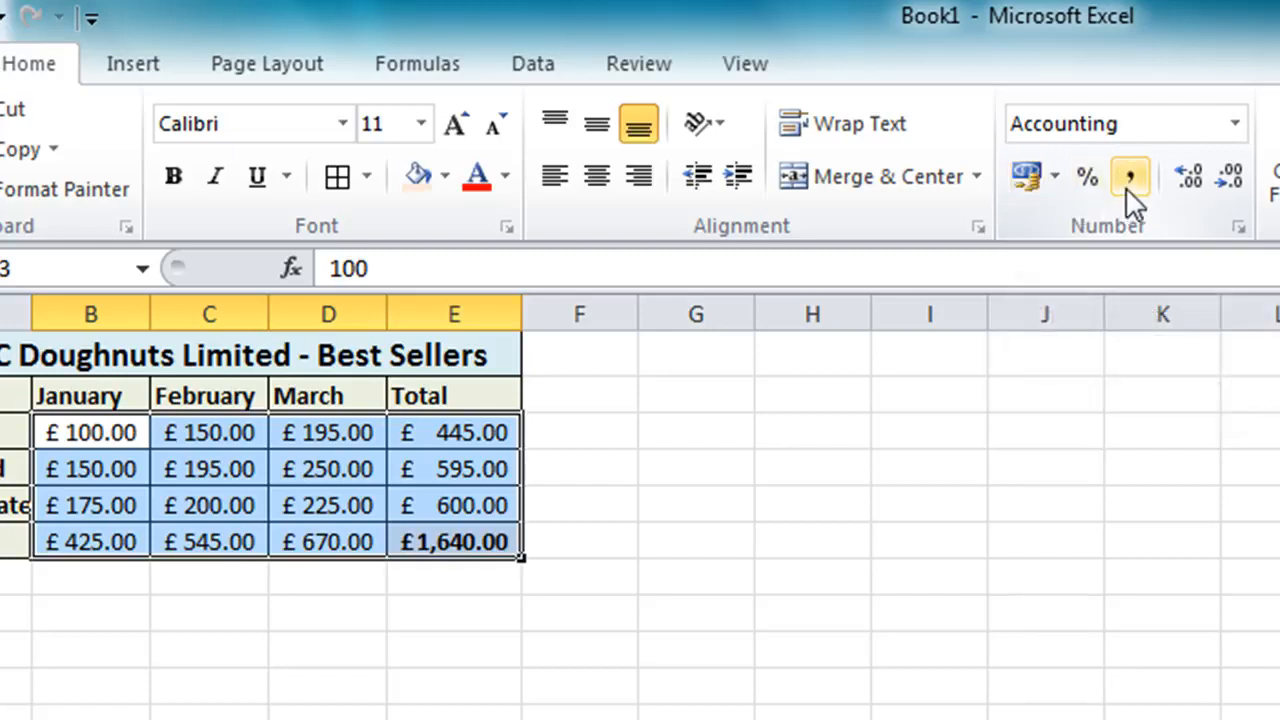
pyautogui.click(1222, 181)
pyautogui.click(1222, 181)
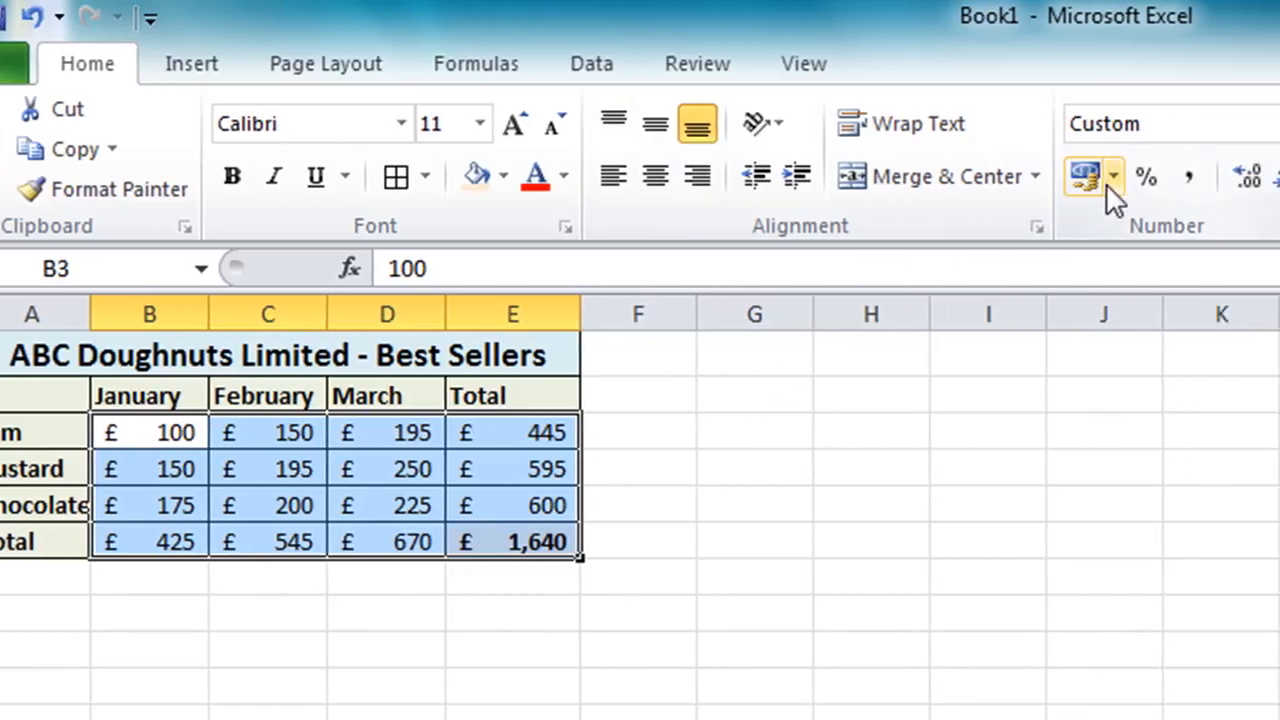
pyautogui.click(1112, 180)
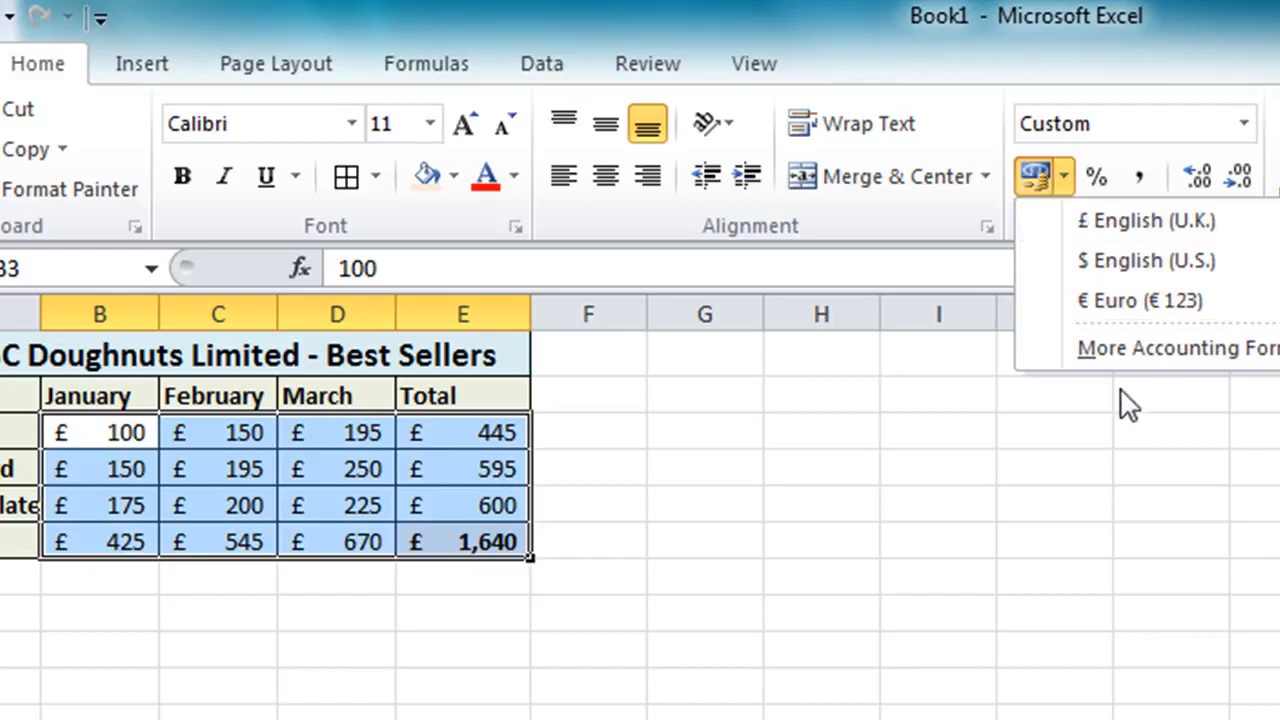
pyautogui.click(1253, 348)
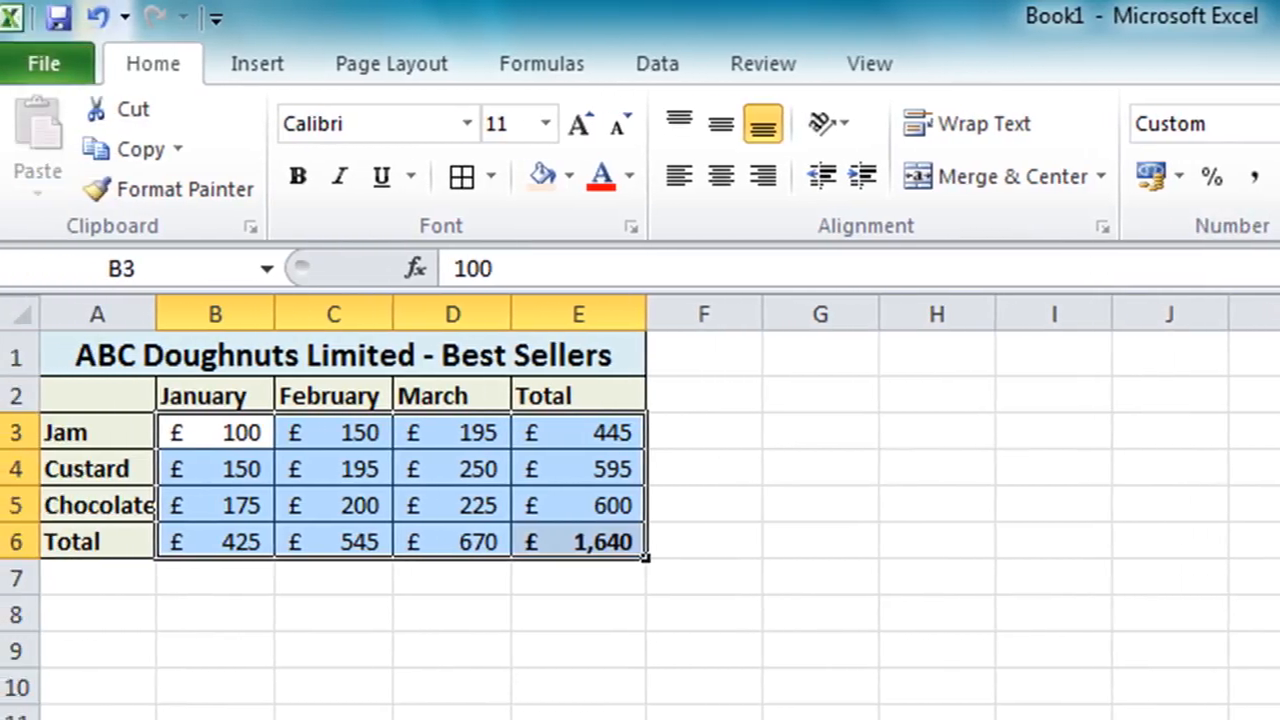
pyautogui.click(768, 591)
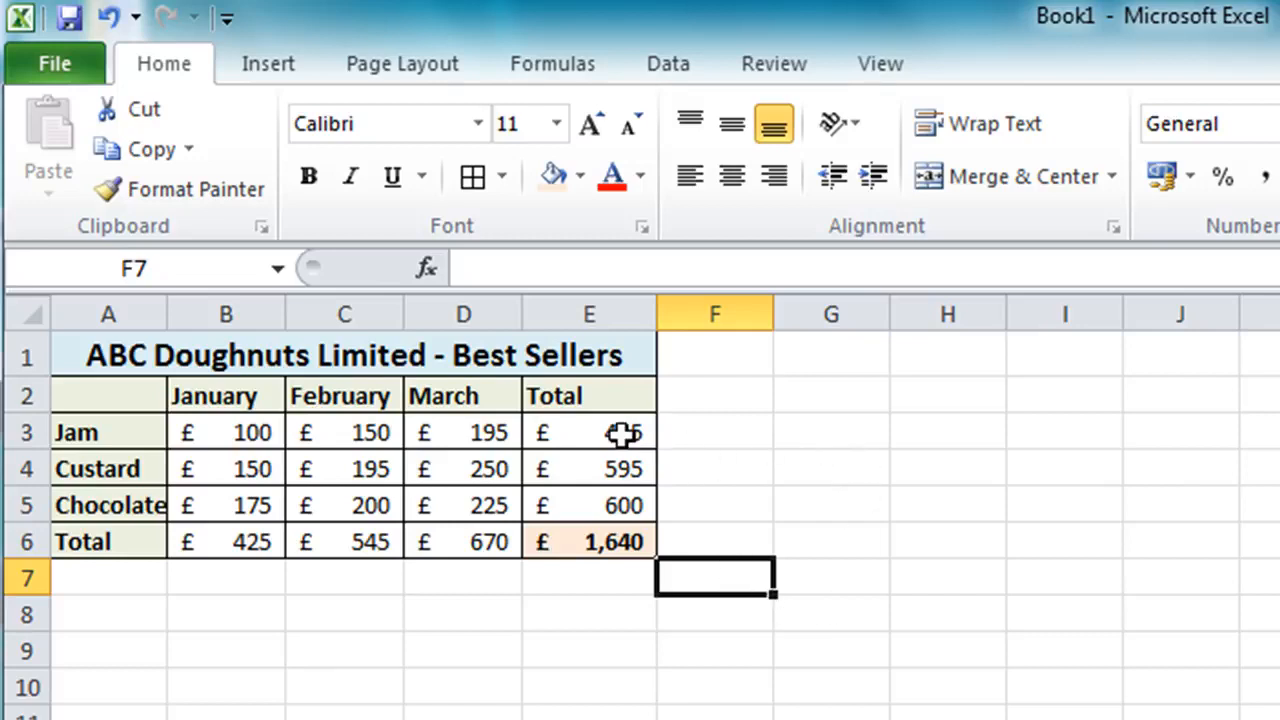
# Make the row totals E3:E5 and column totals B6:D6 bold
pyautogui.moveTo(622, 433); pyautogui.dragTo(600, 497)
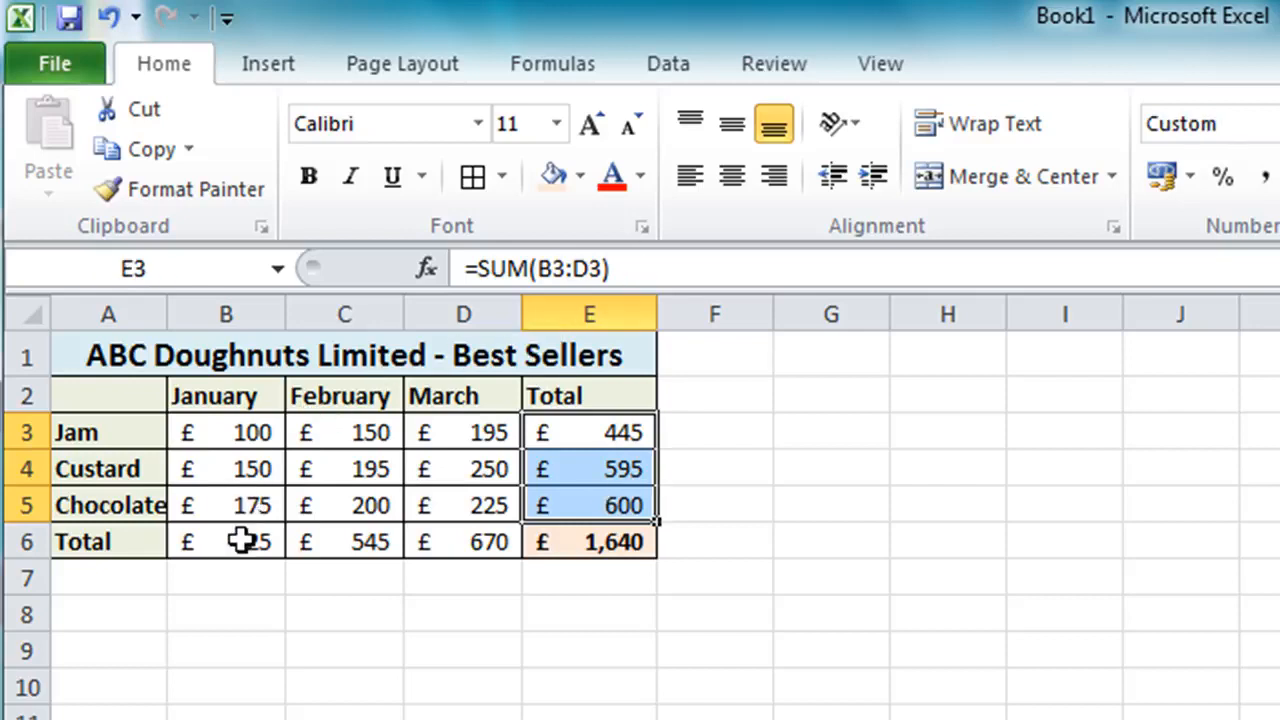
pyautogui.moveTo(242, 540); pyautogui.dragTo(435, 541)
pyautogui.click(318, 181)
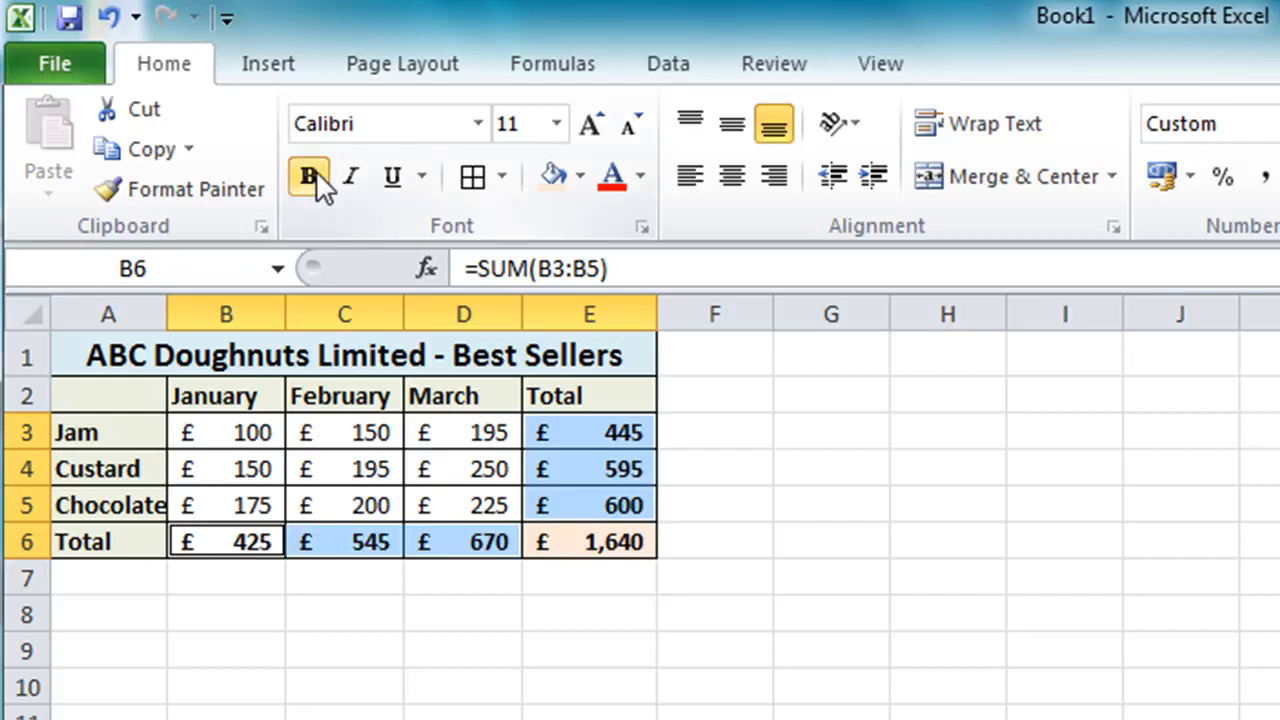
pyautogui.click(768, 660)
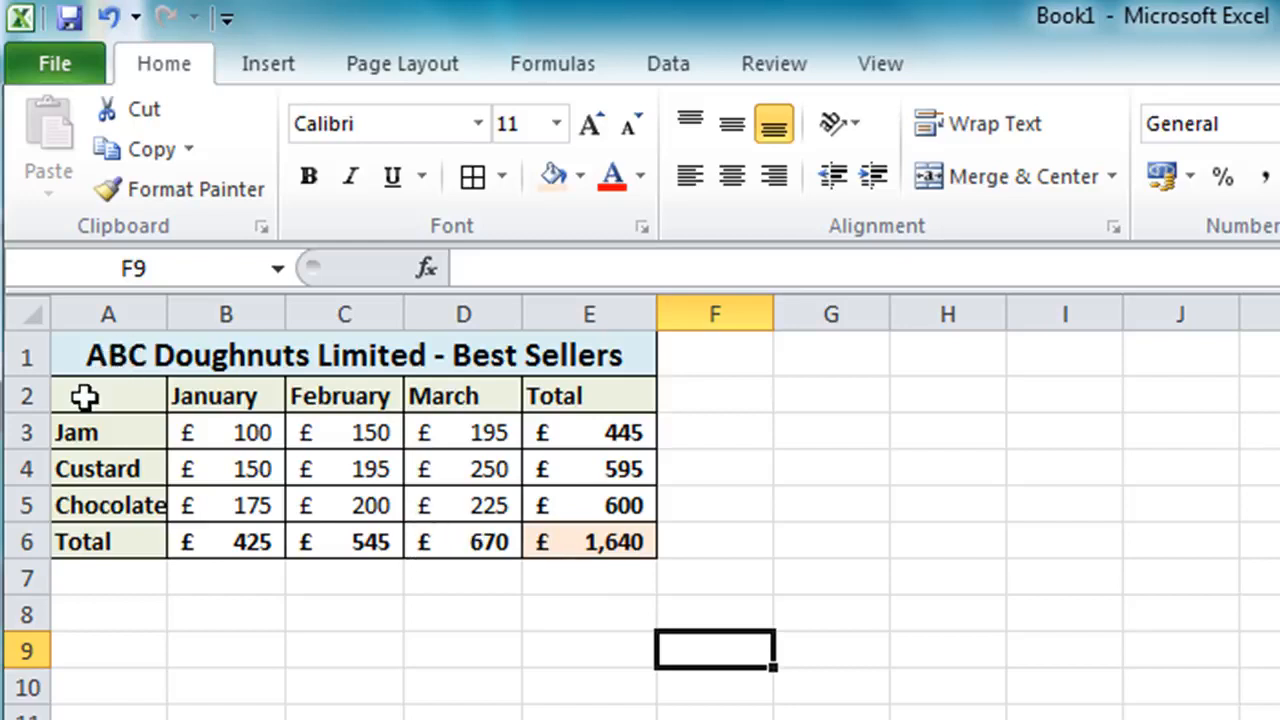
# Insert a 2-D clustered column chart from A2:D5 and move it just below the table
pyautogui.moveTo(84, 397); pyautogui.dragTo(471, 494)
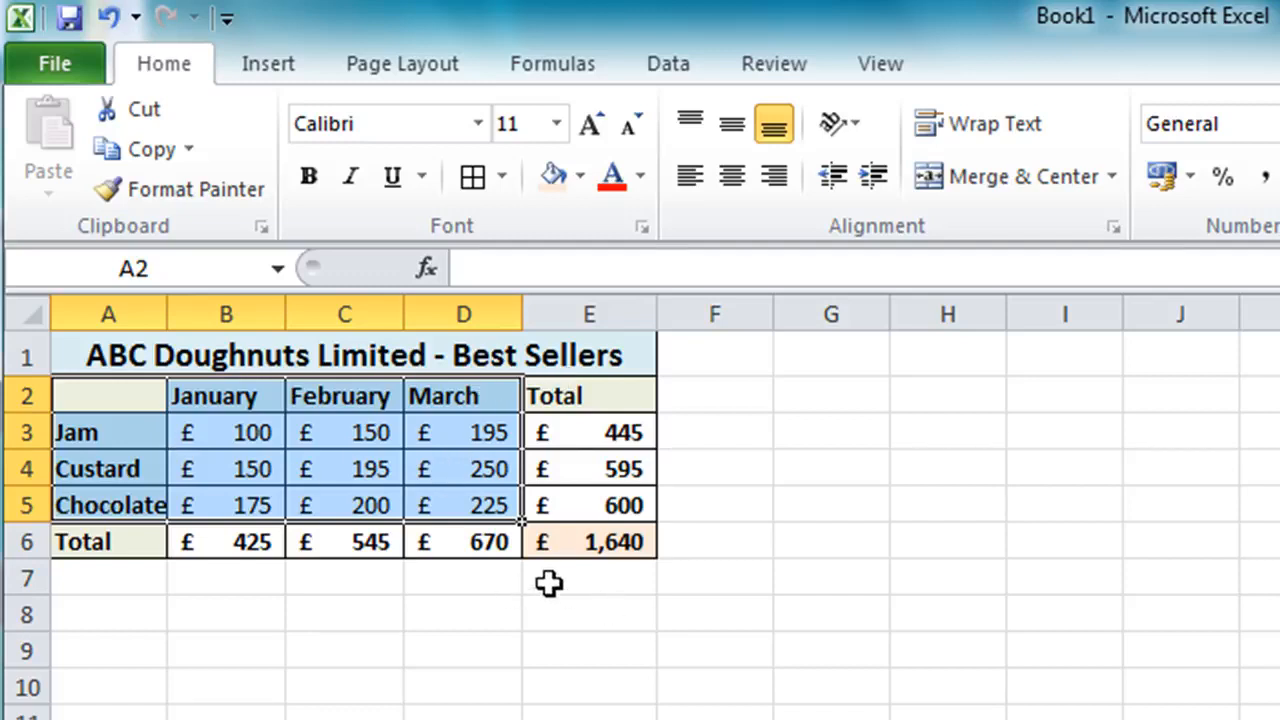
pyautogui.click(270, 70)
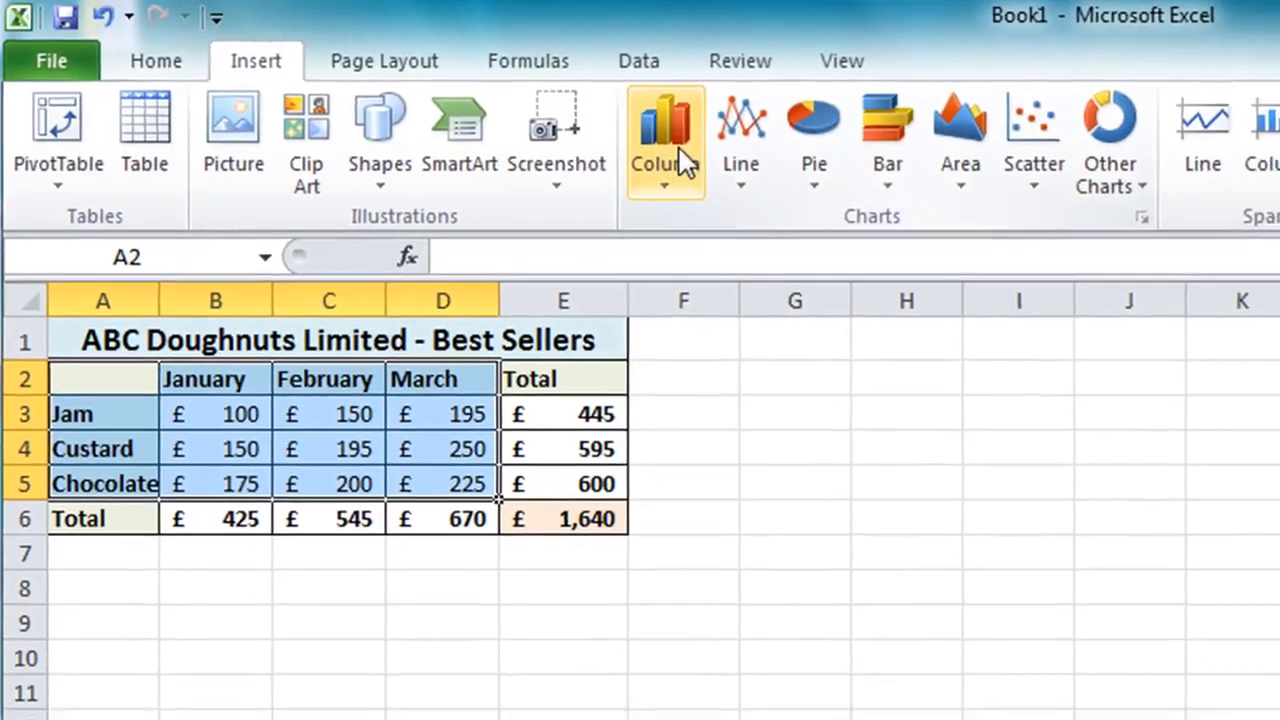
pyautogui.click(683, 160)
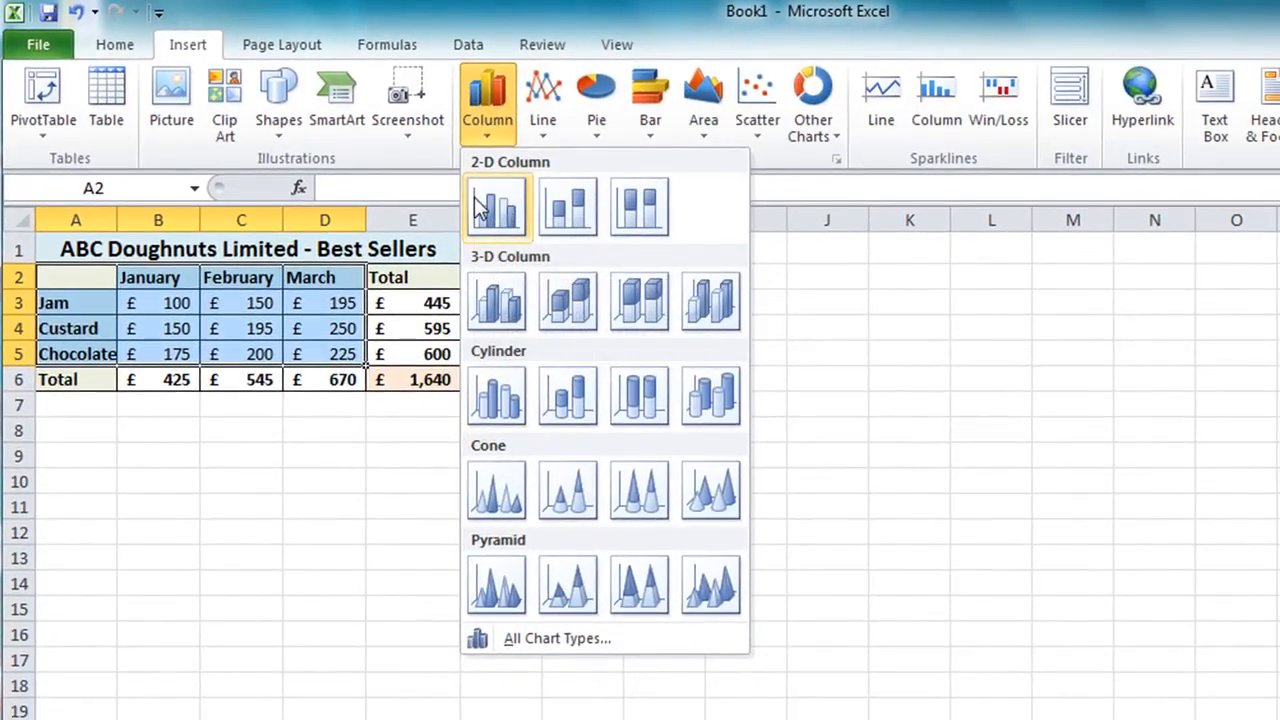
pyautogui.click(501, 210)
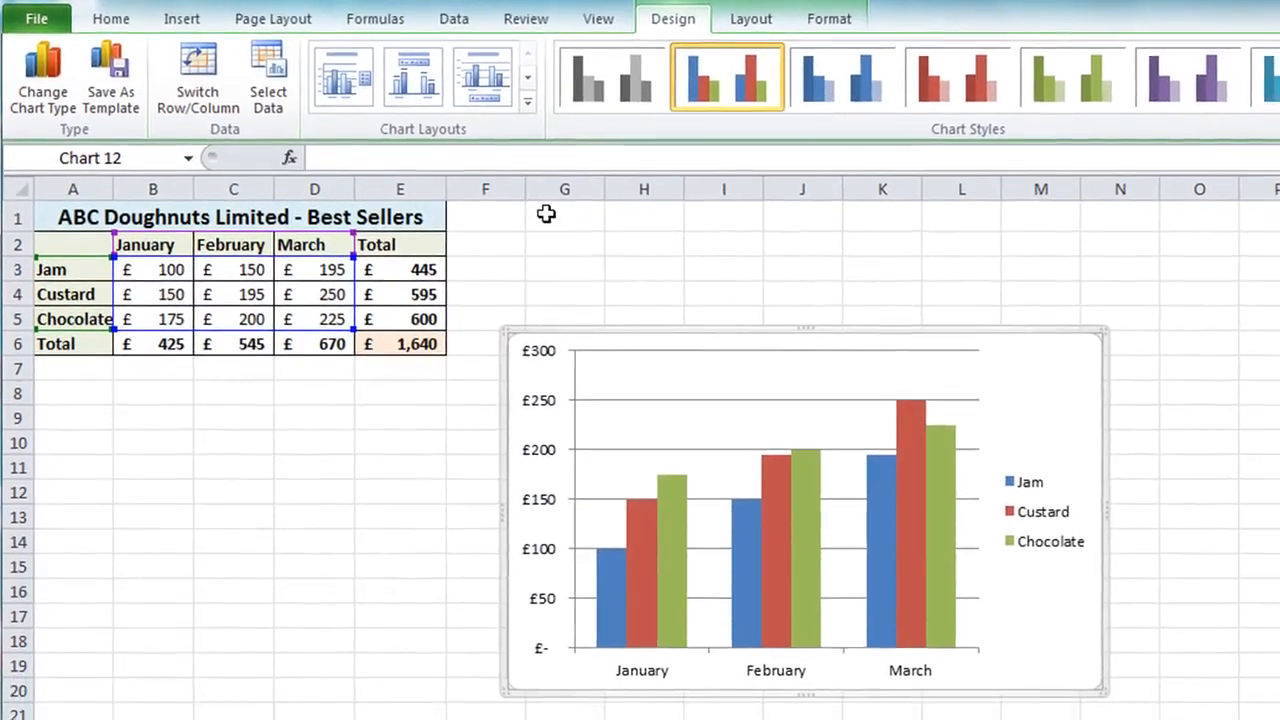
pyautogui.moveTo(688, 336); pyautogui.dragTo(216, 360)
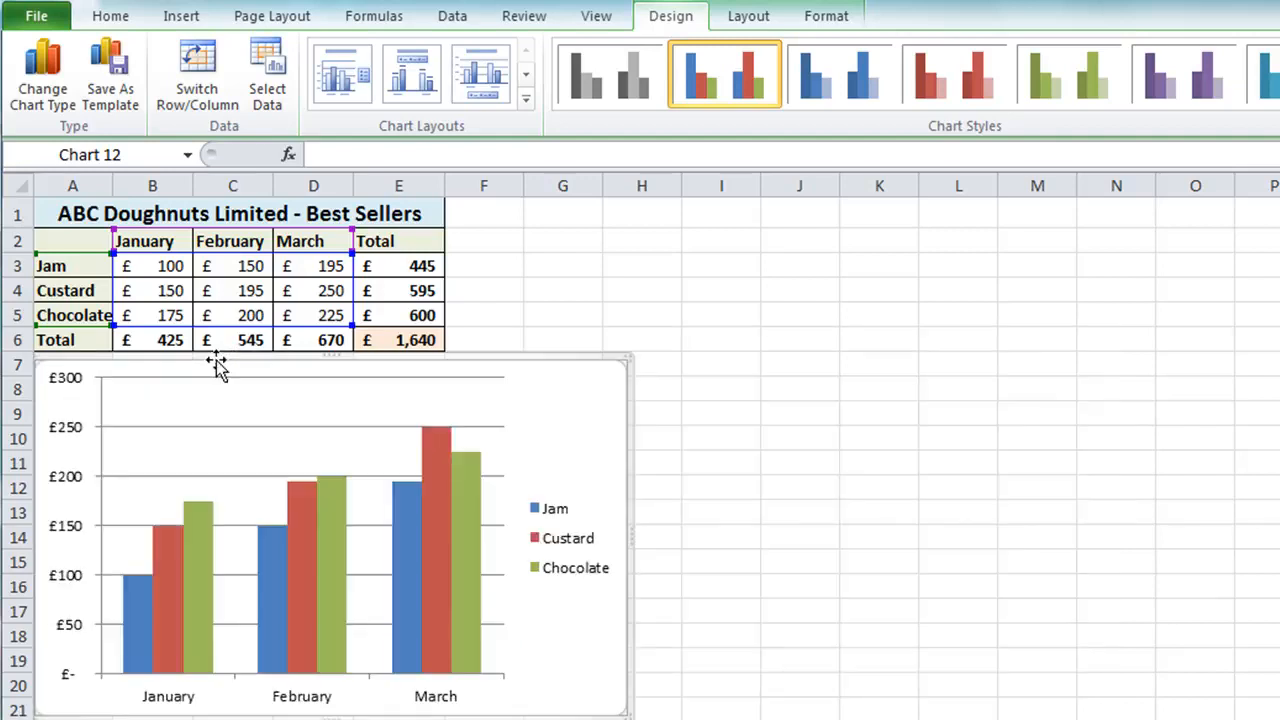
pyautogui.click(474, 214)
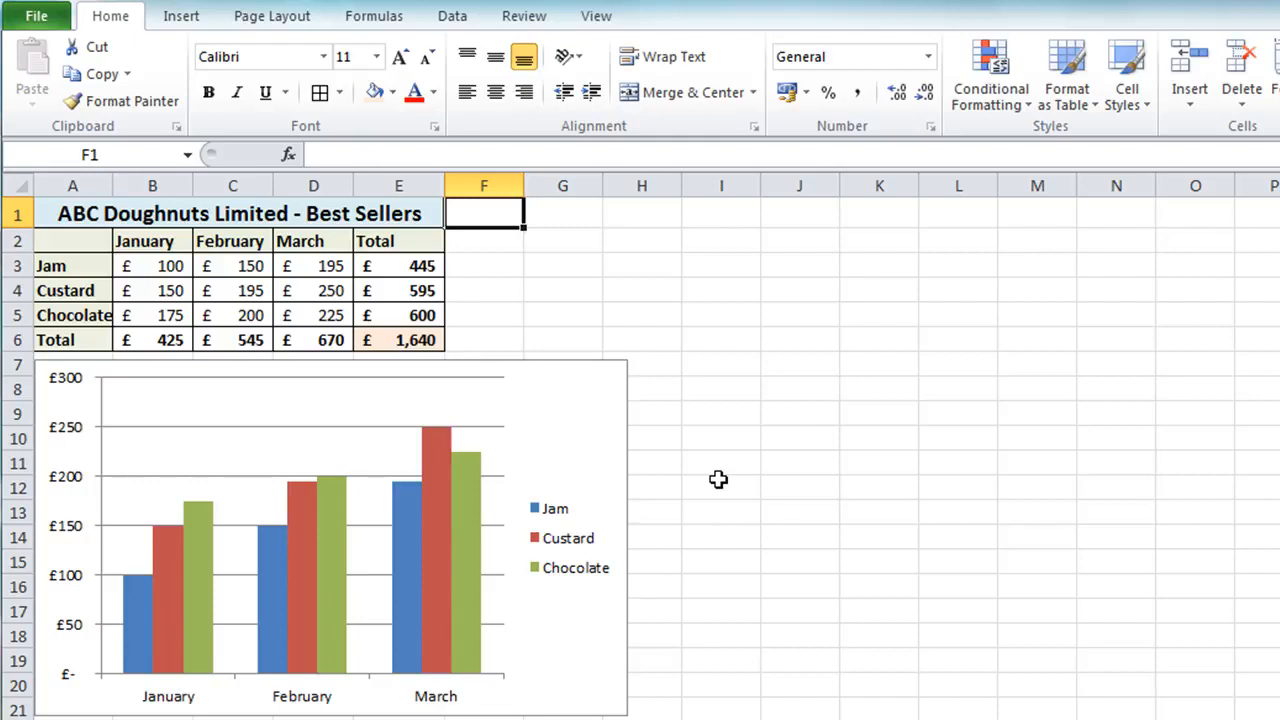
# Set Jam's January sales in B3 to 200 and undo the entry
pyautogui.click(135, 265)
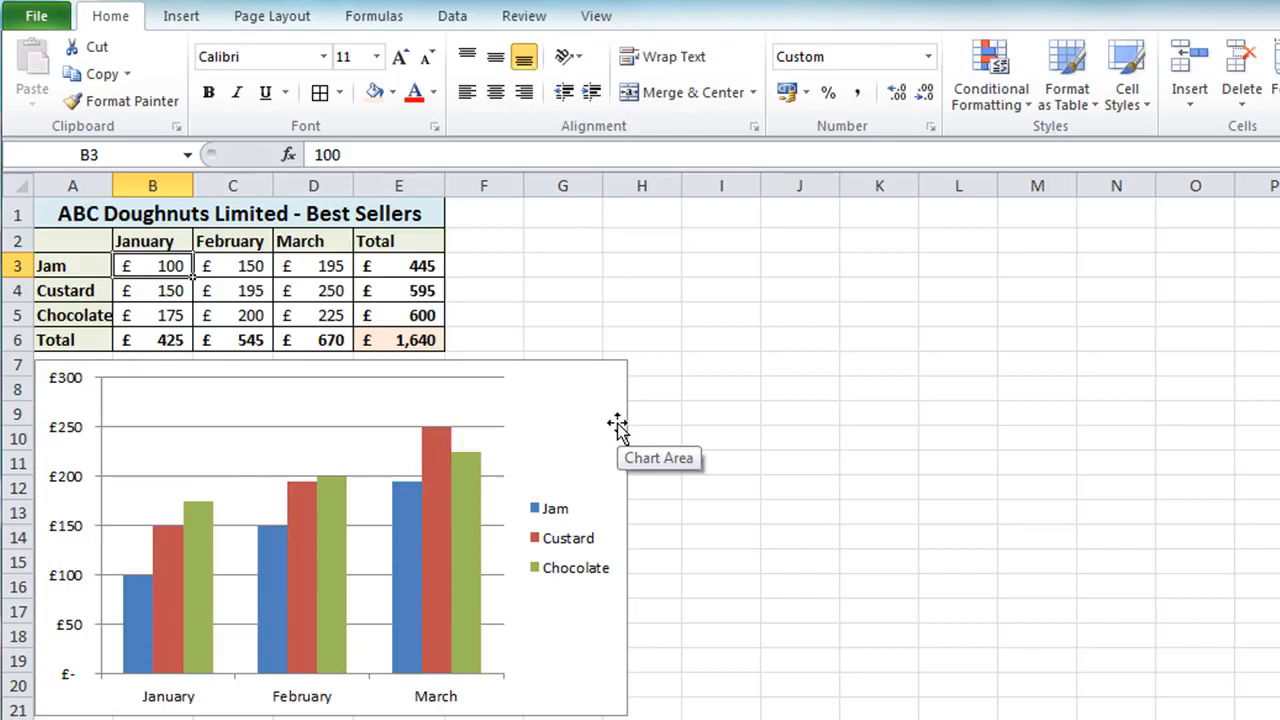
pyautogui.write('200')
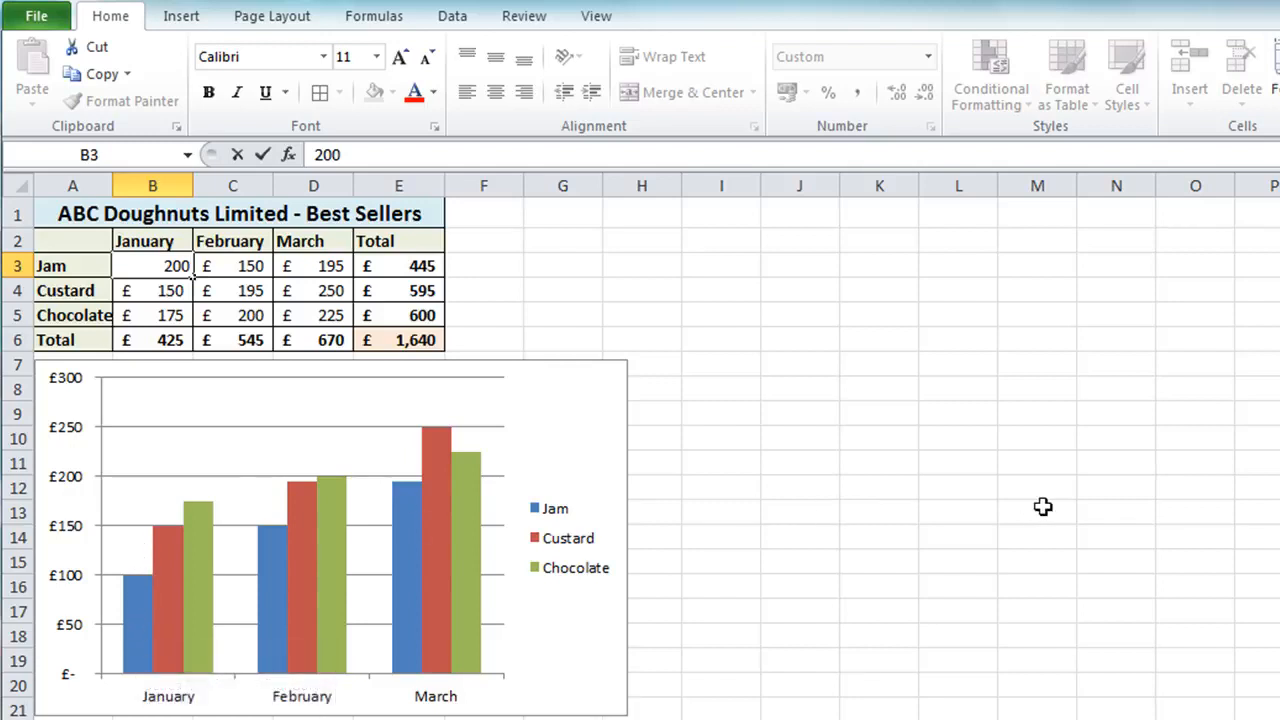
pyautogui.hotkey('ctrl', 'Return')
pyautogui.press('Return')
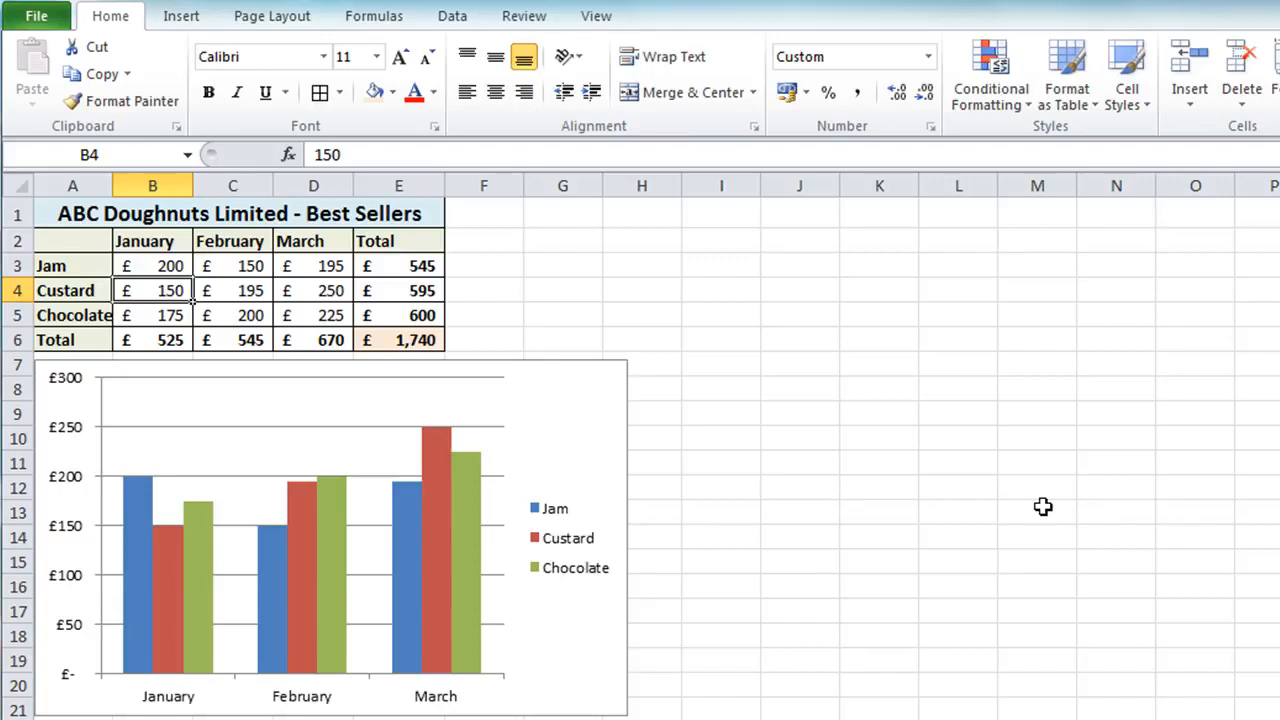
pyautogui.hotkey('ctrl', 'z')
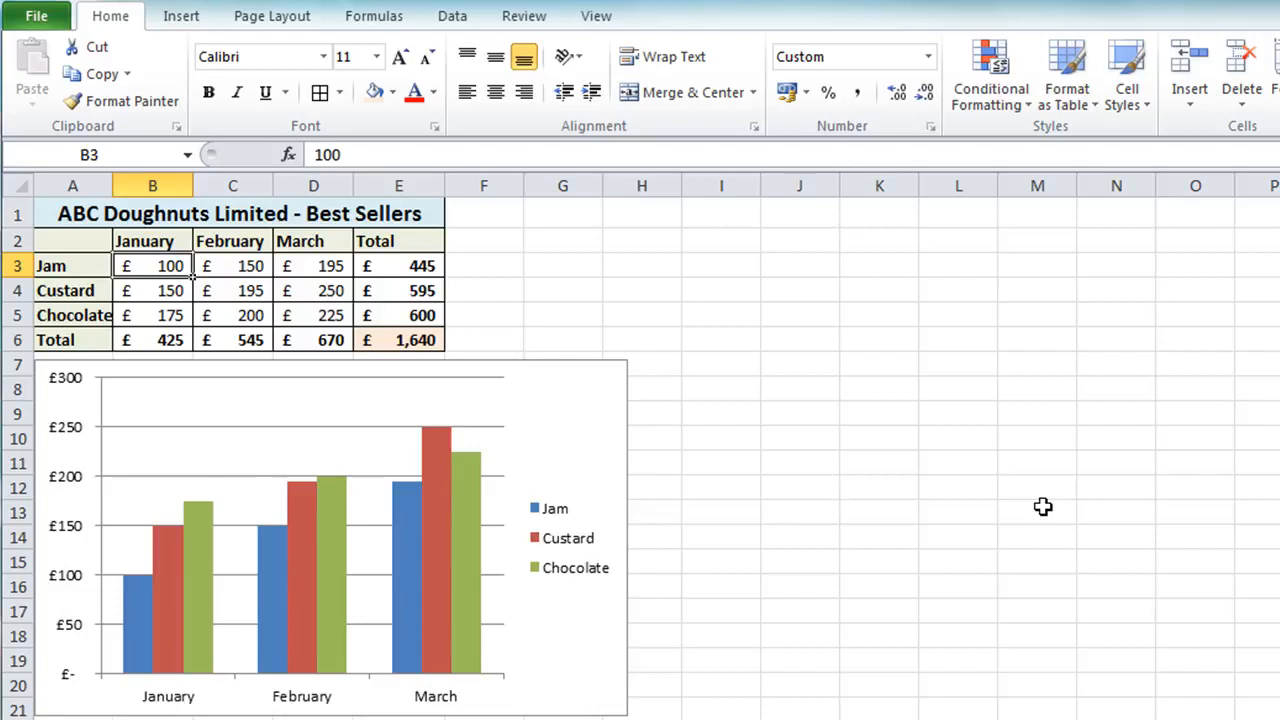
# Set Jam's January sales in B3 to 250
pyautogui.write('250')
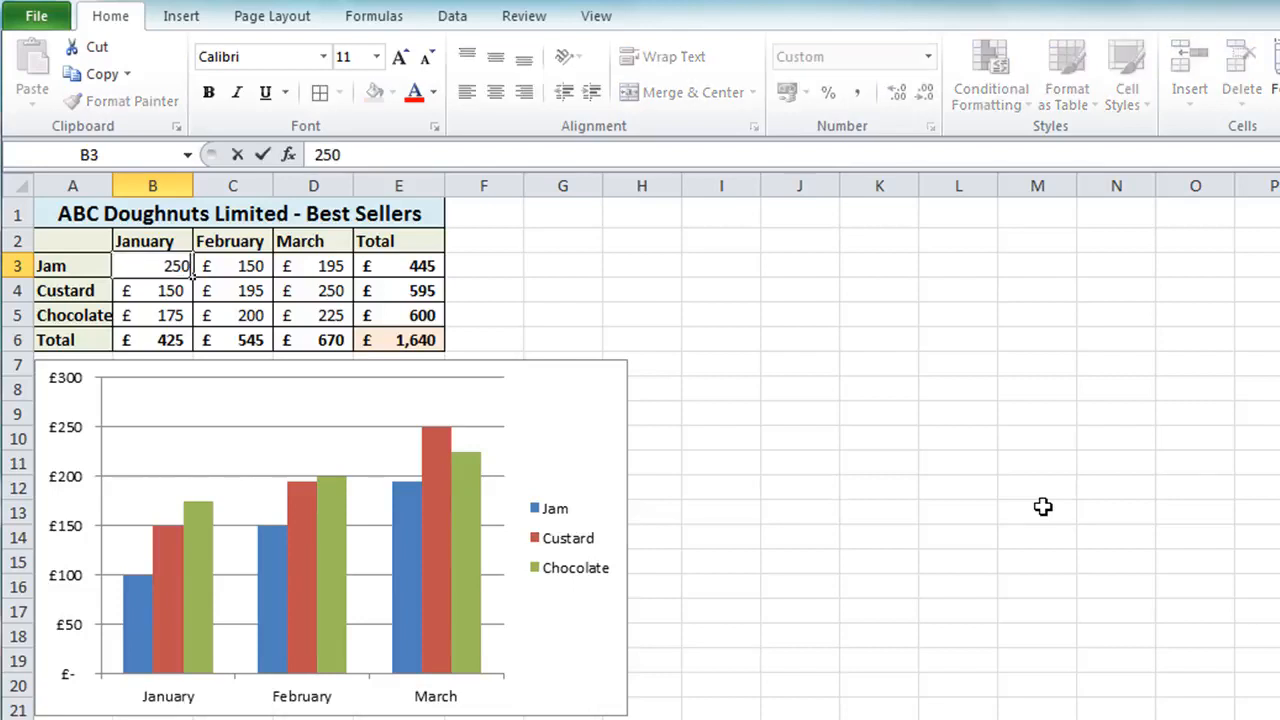
pyautogui.press('Return')
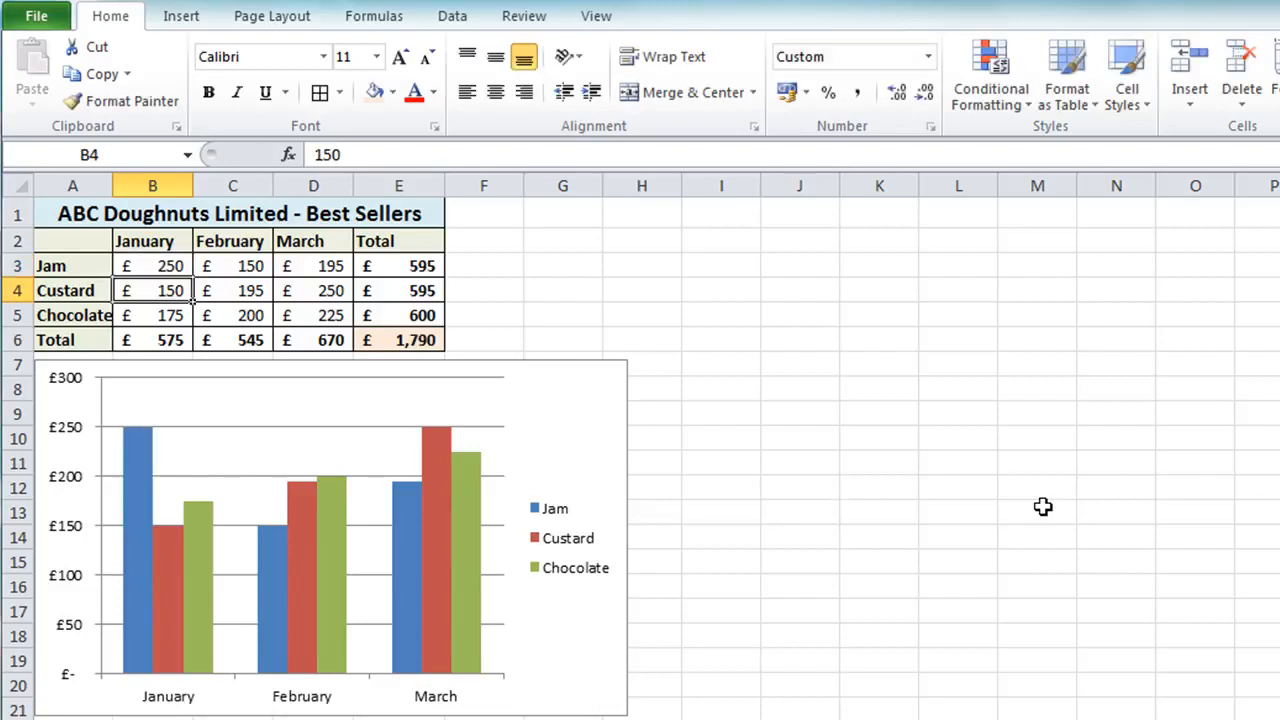